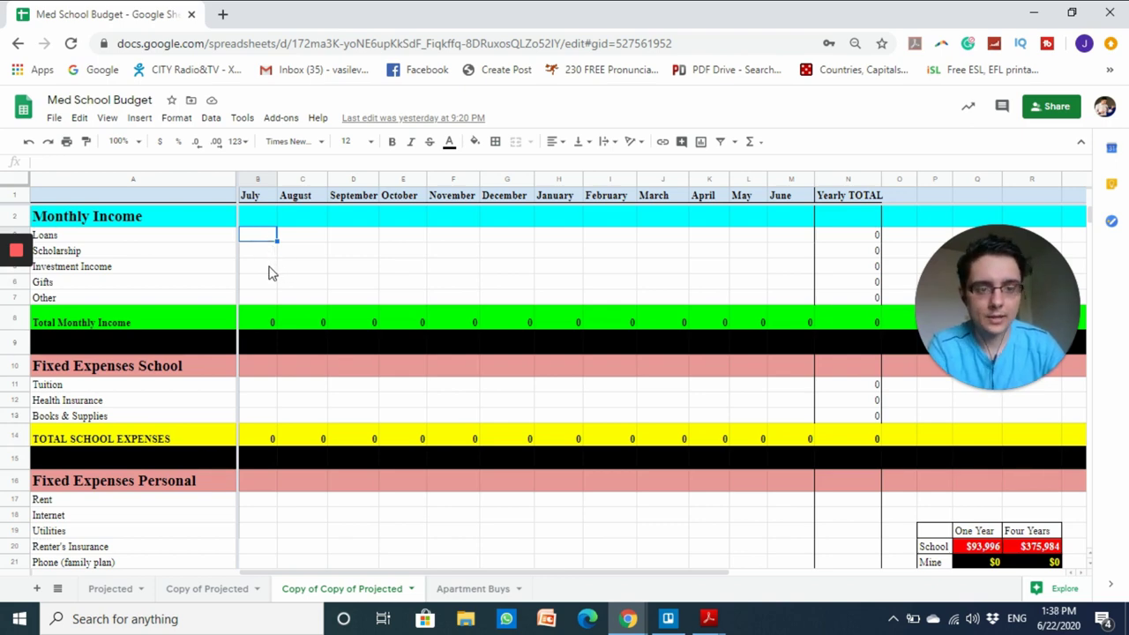
Enter =58900/12 as the July tuition under Fixed Expenses School and fill it across through June
scroll(282, 265, down, 3)
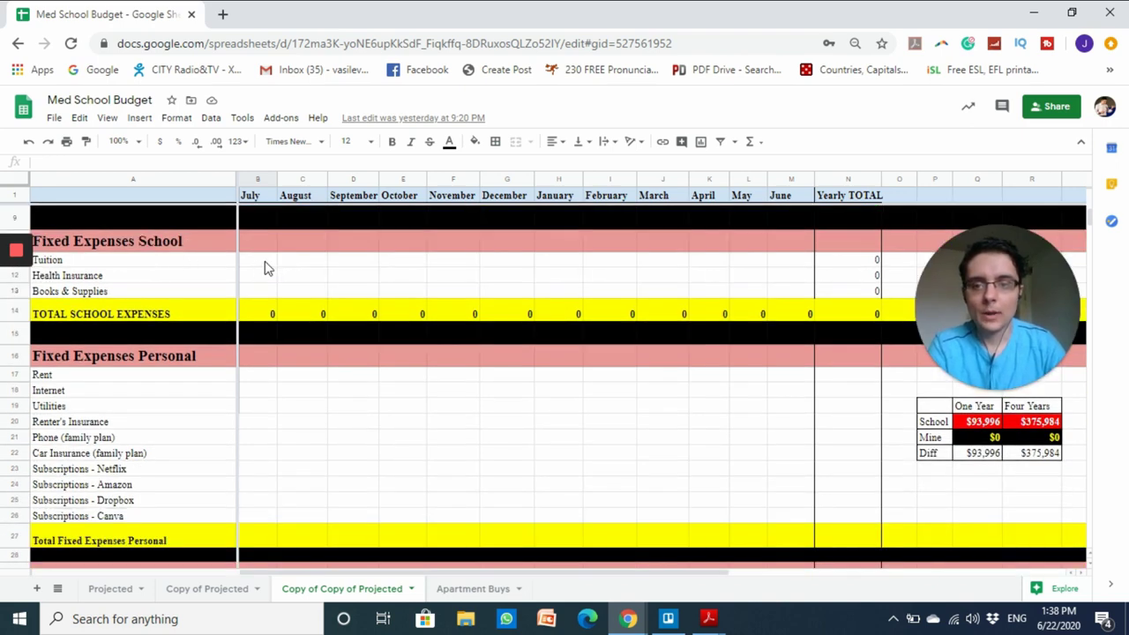
double_click(265, 261)
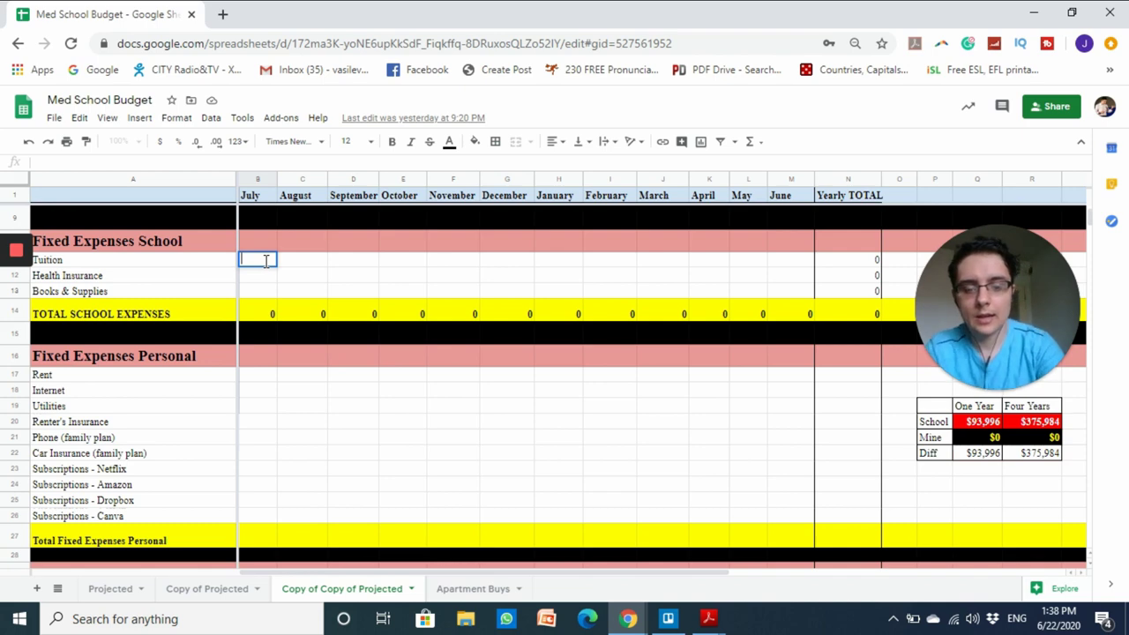
text(=58900/12)
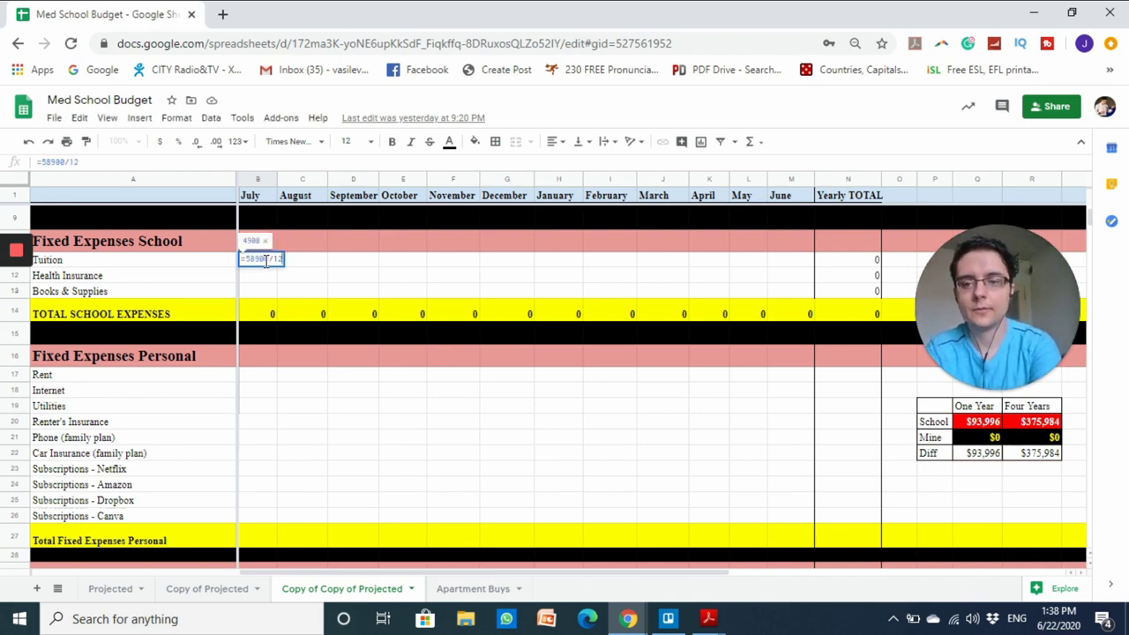
key(Return)
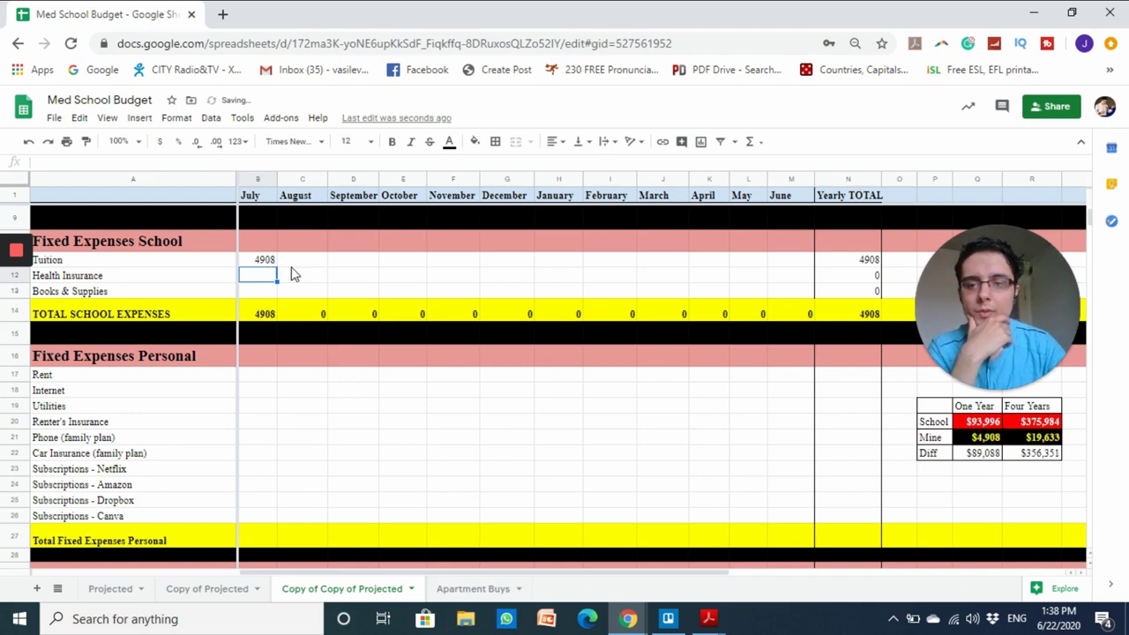
click(266, 262)
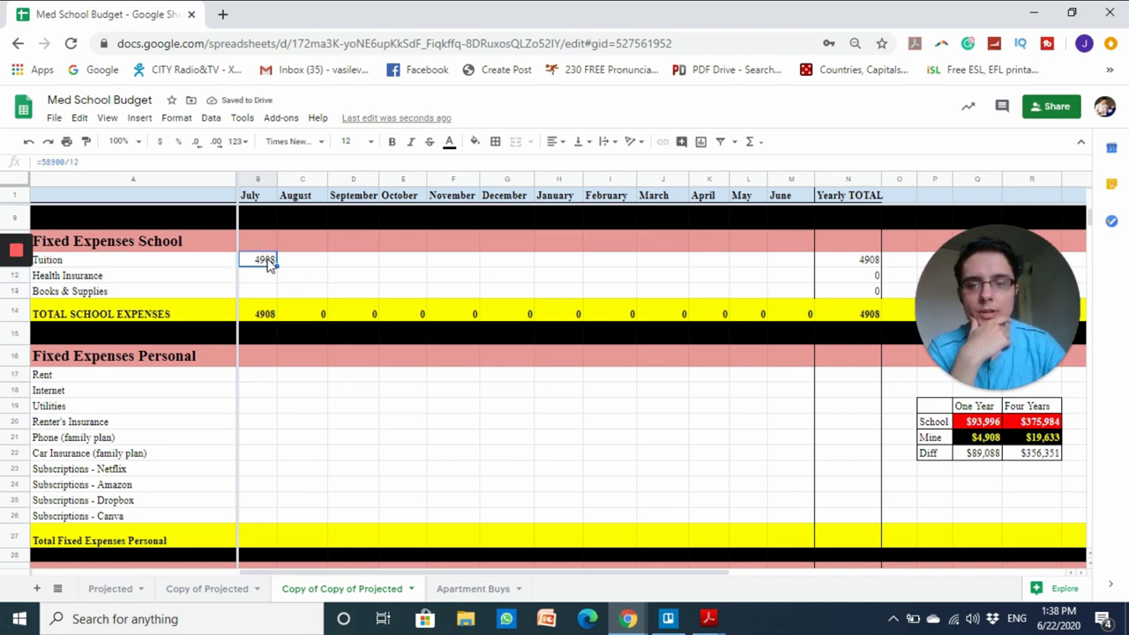
drag(277, 266, 781, 266)
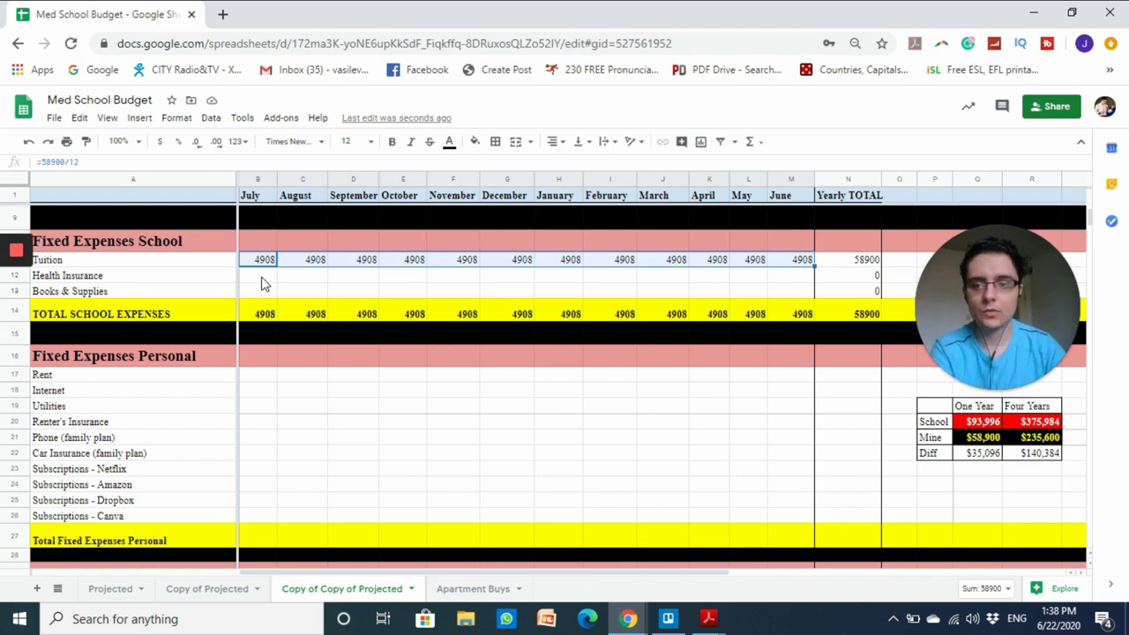
Set the July health insurance expense to 125 and copy it across every month through June
click(261, 277)
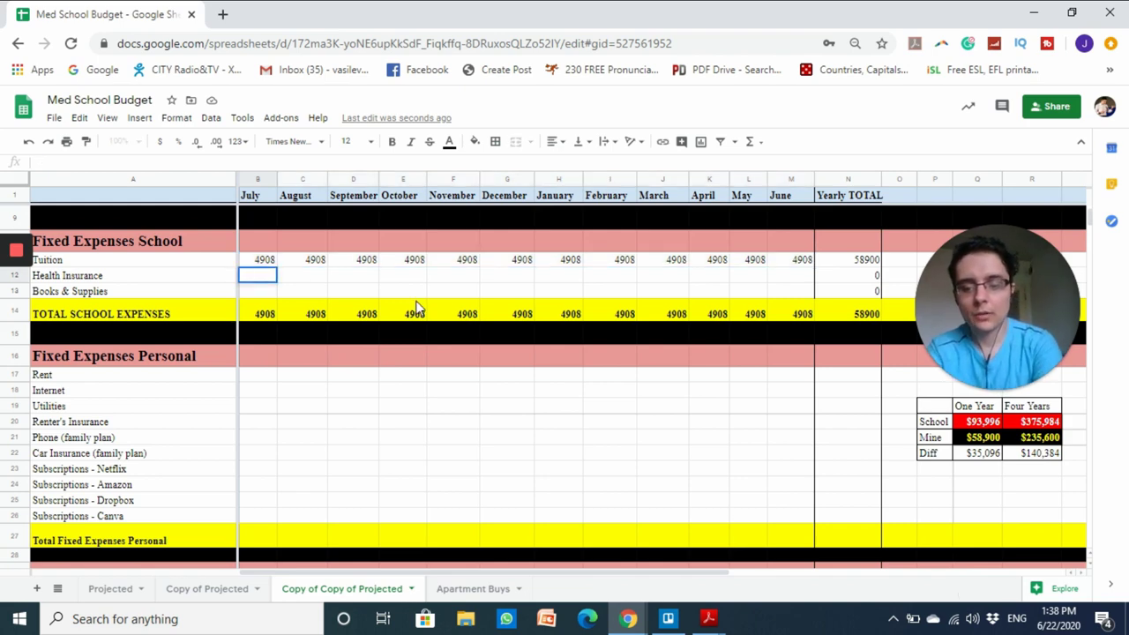
text(125)
key(Return)
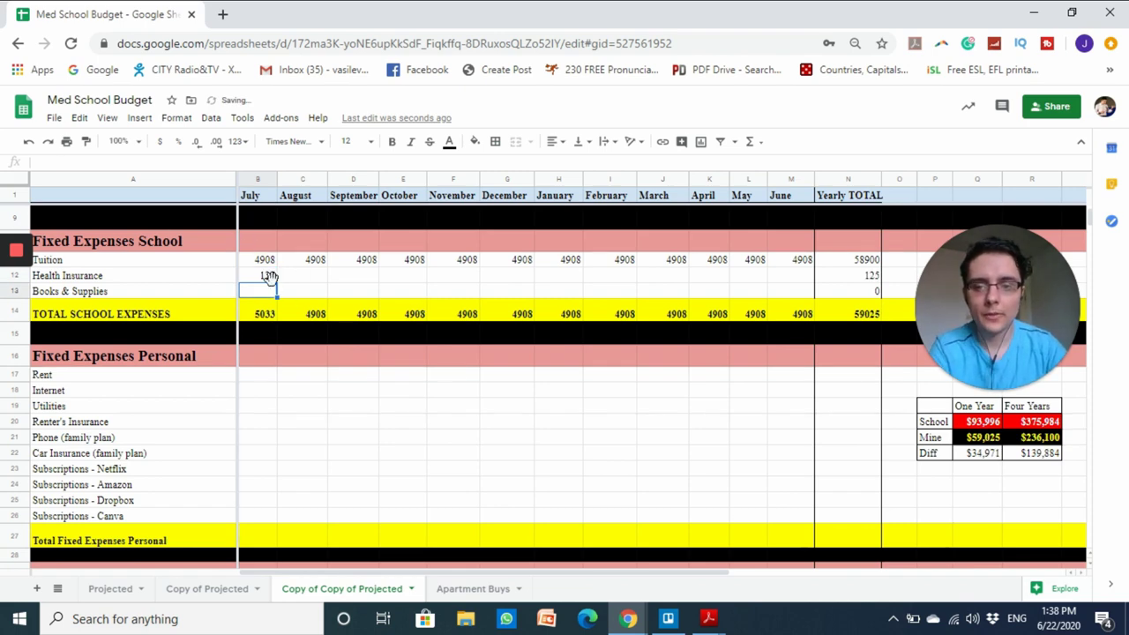
click(269, 276)
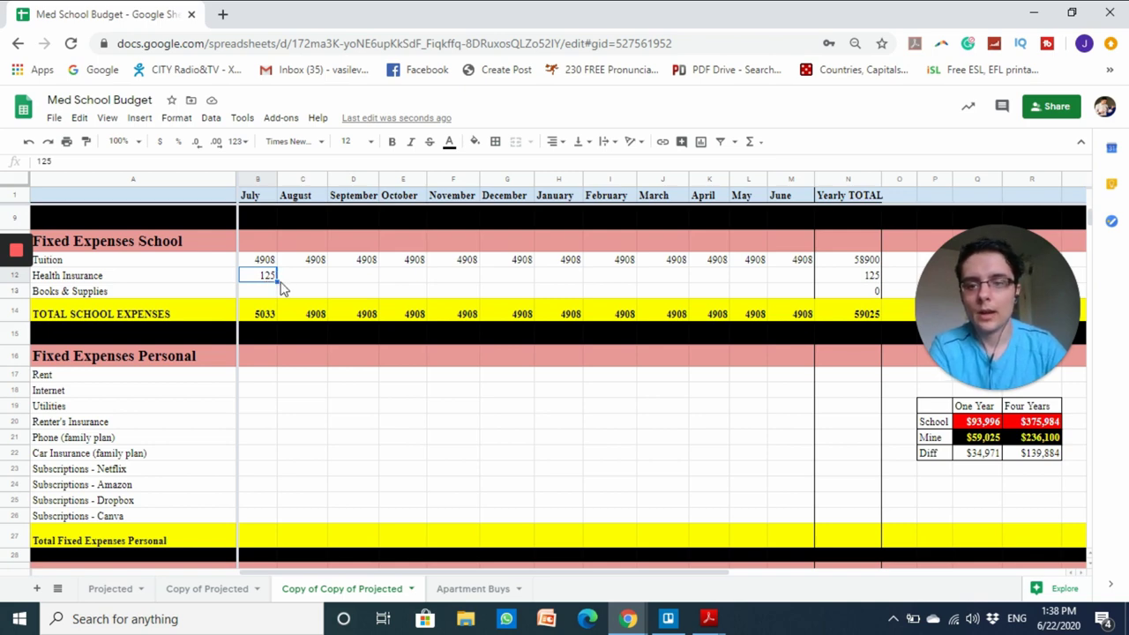
drag(277, 280, 774, 279)
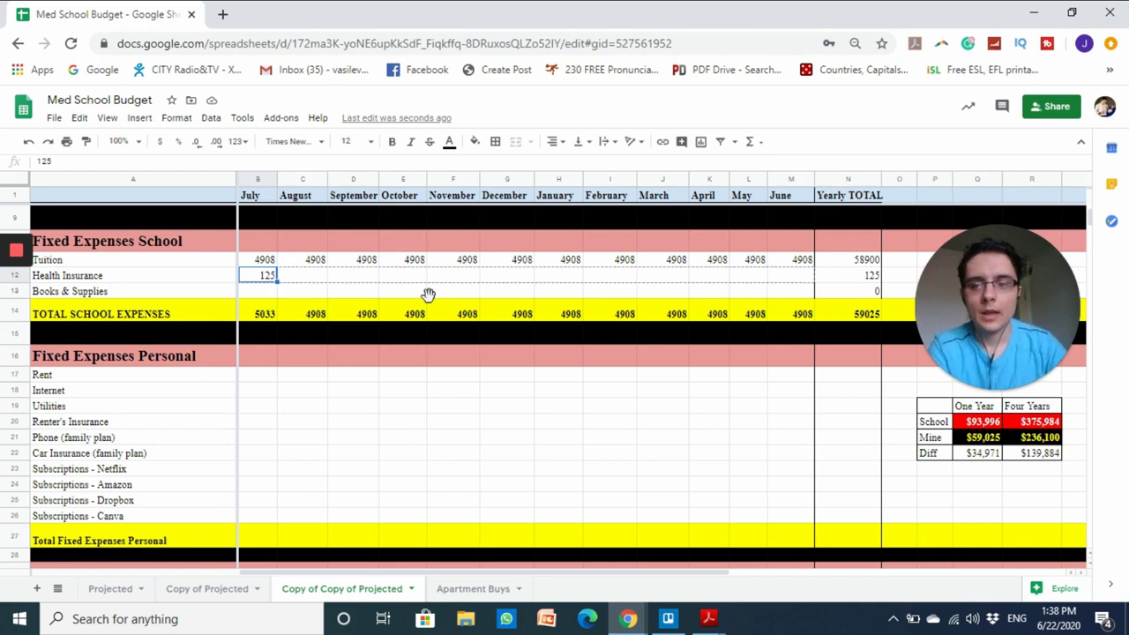
Set the July Books & Supplies expense to 85 and fill the same amount through June
click(260, 290)
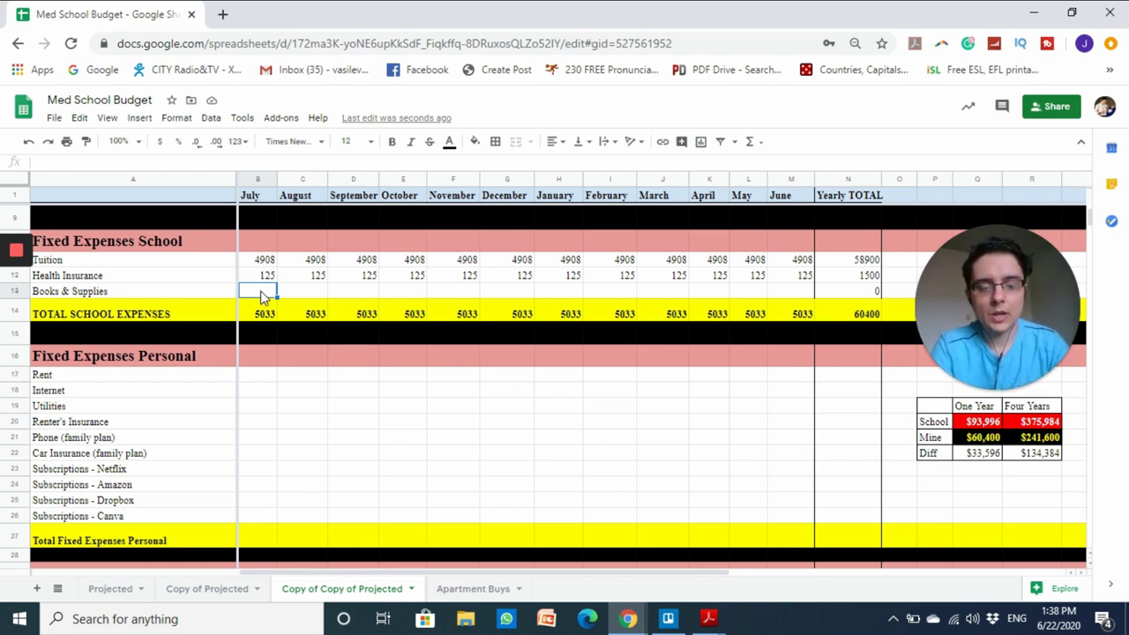
key(Up)
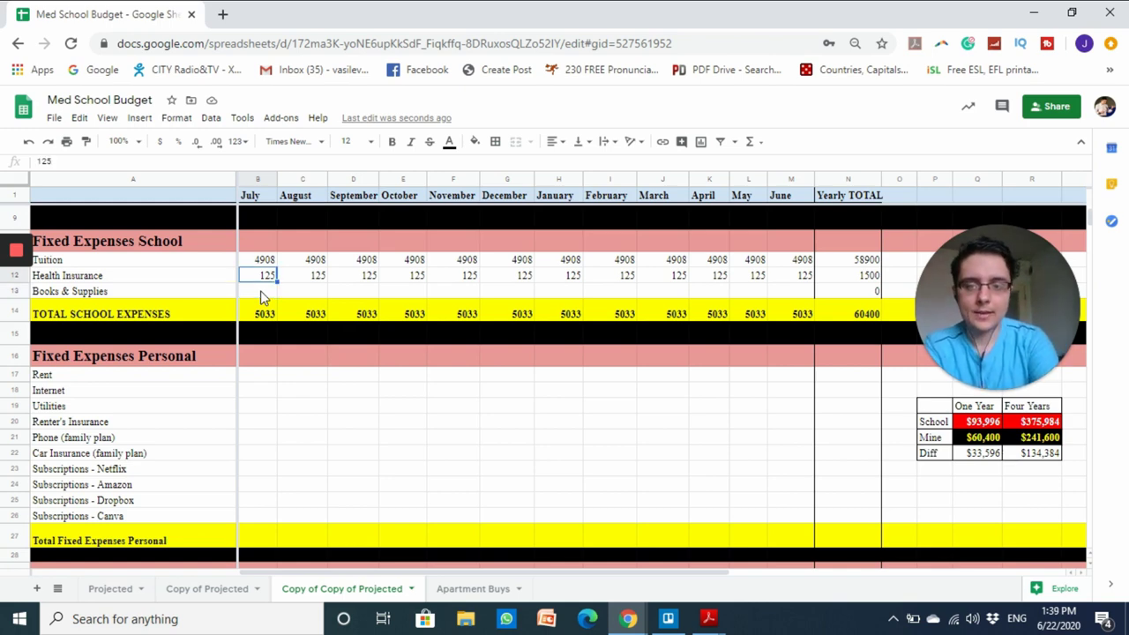
click(261, 290)
key(Num_Lock)
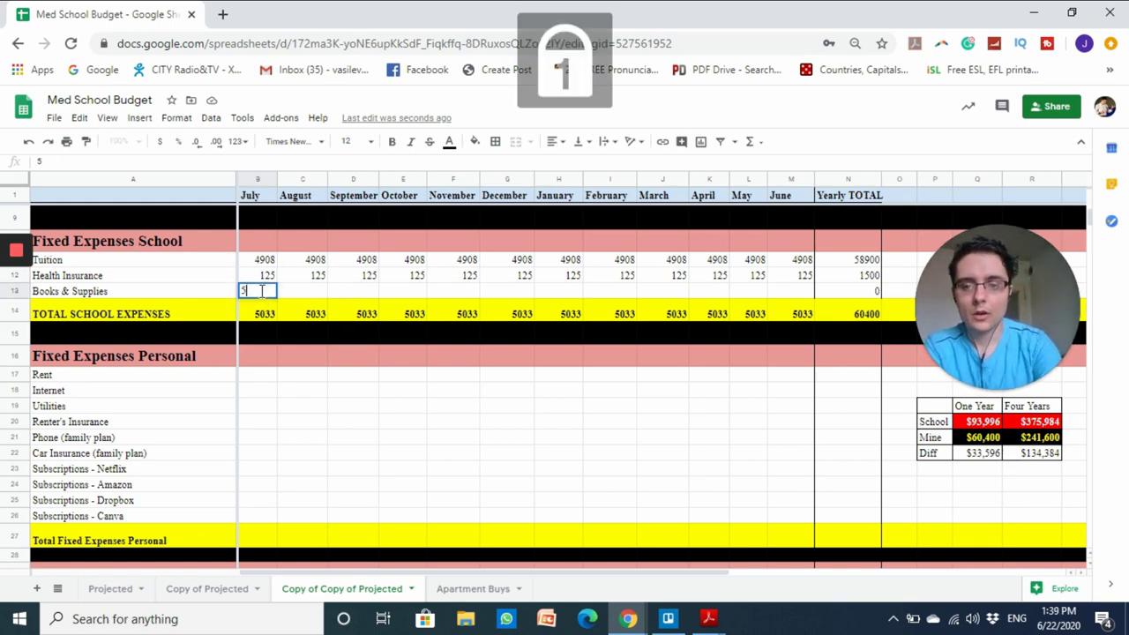
text(85)
key(Return)
key(Up)
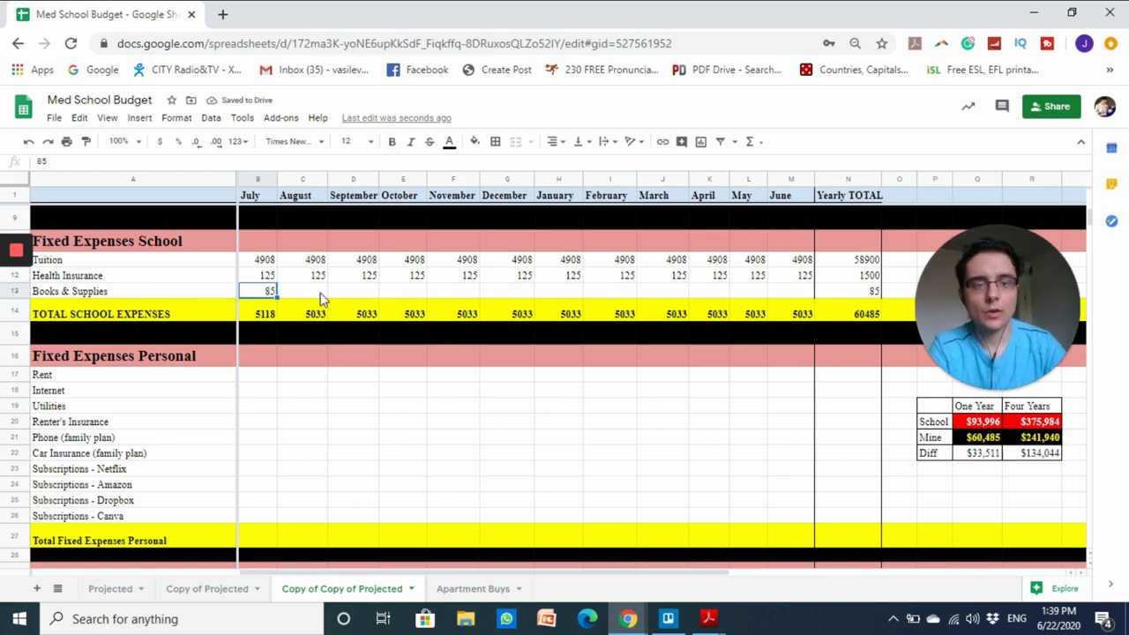
drag(277, 298, 780, 293)
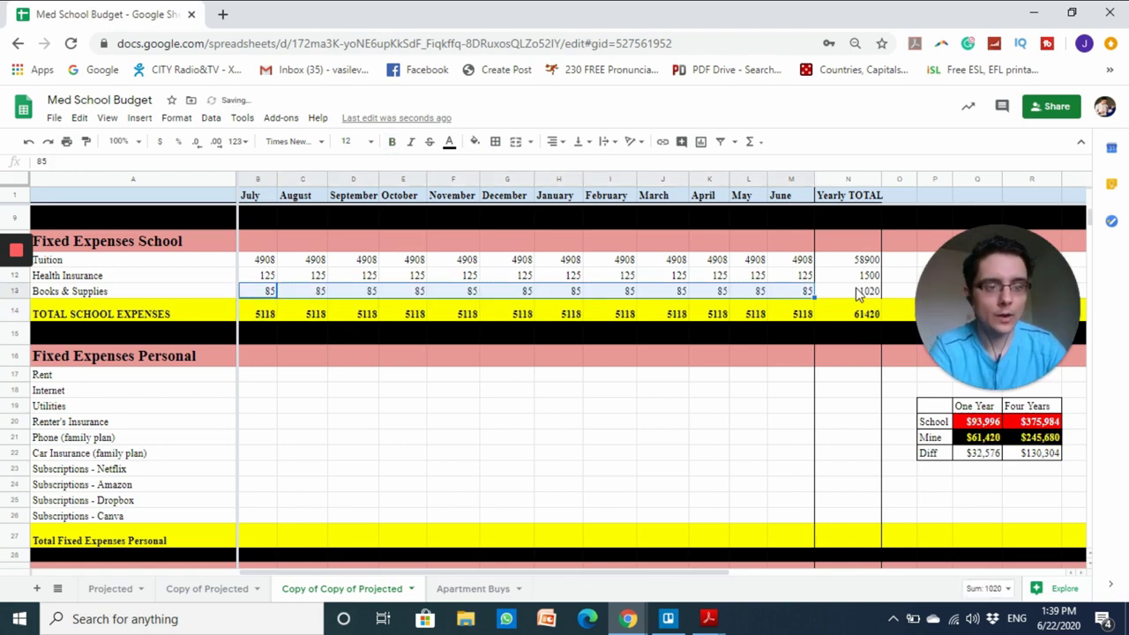
click(325, 294)
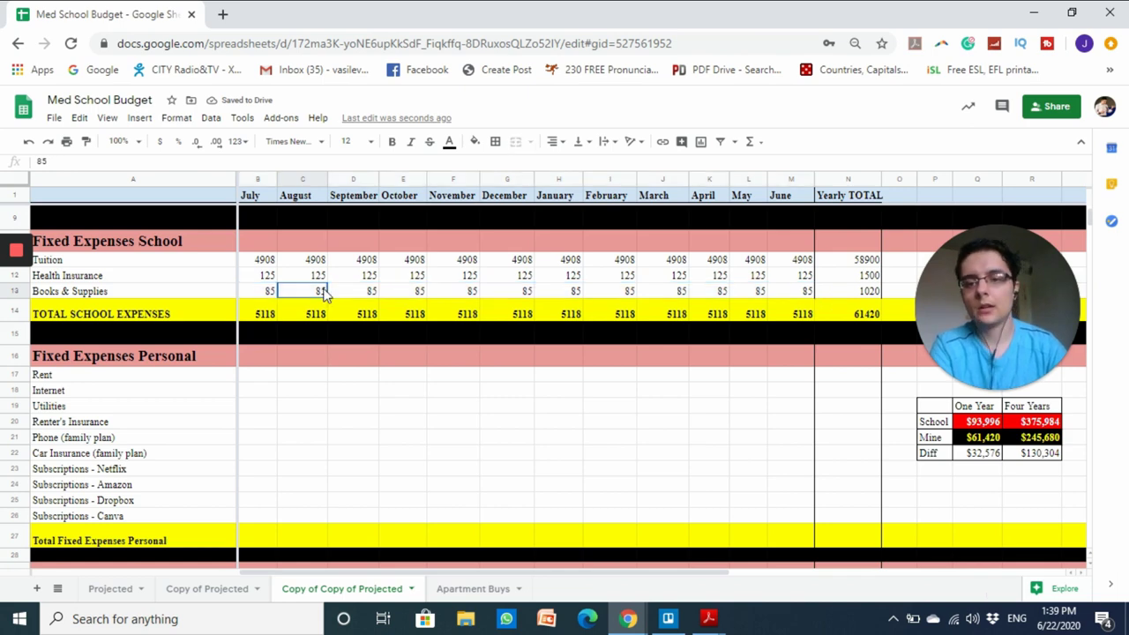
click(359, 292)
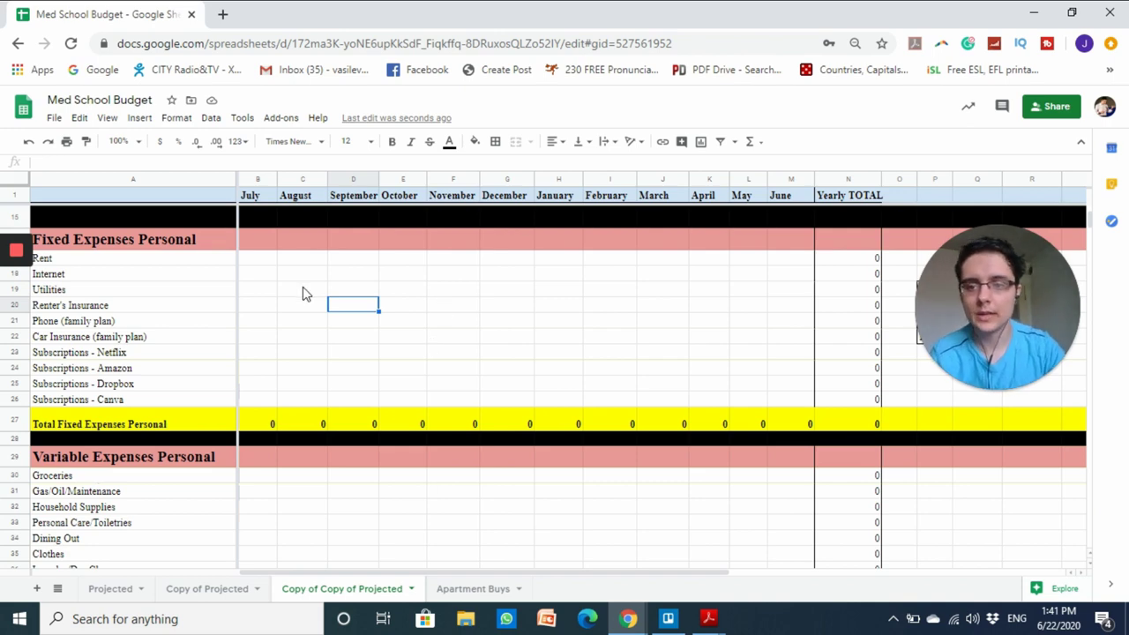
Enter 740 as the July rent under Fixed Expenses Personal and fill it across through June
double_click(253, 260)
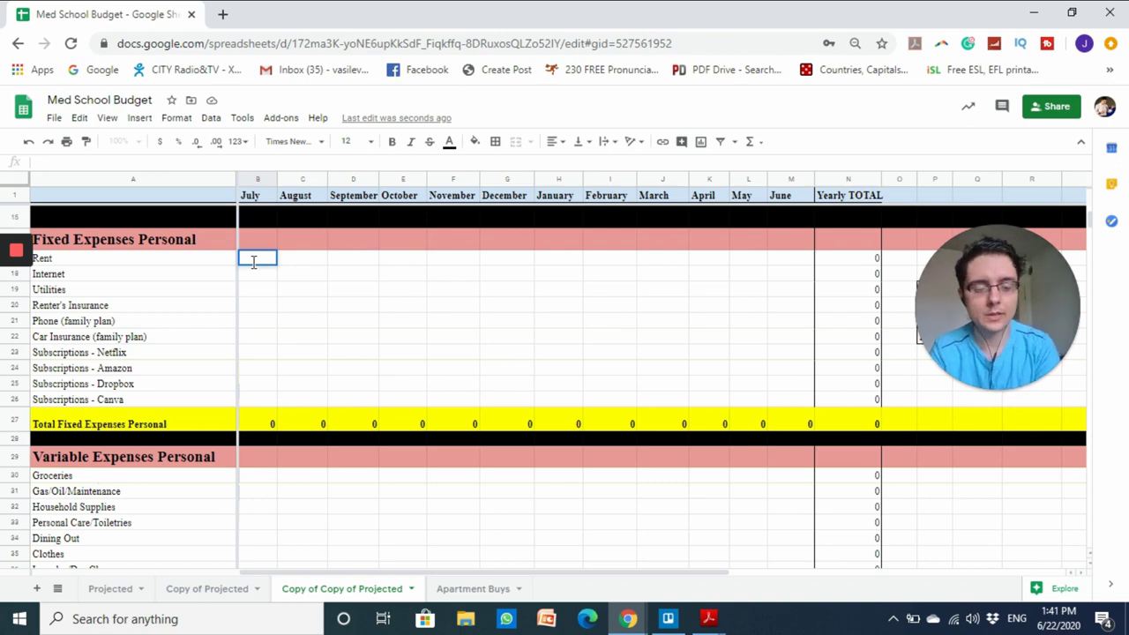
text(740)
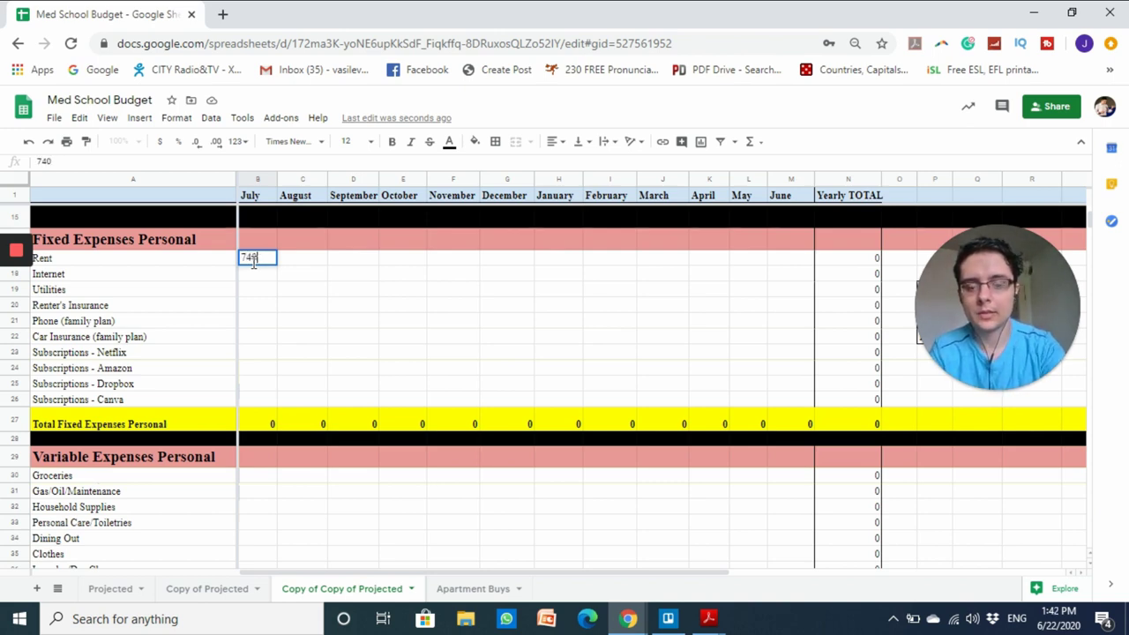
key(Return)
click(260, 257)
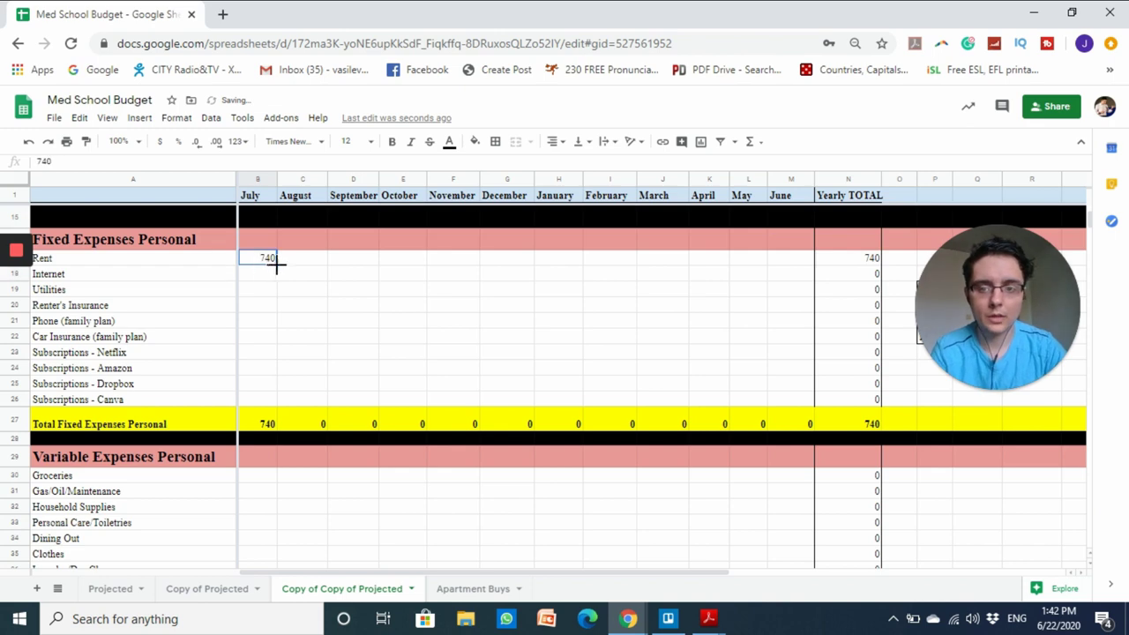
drag(276, 265, 798, 263)
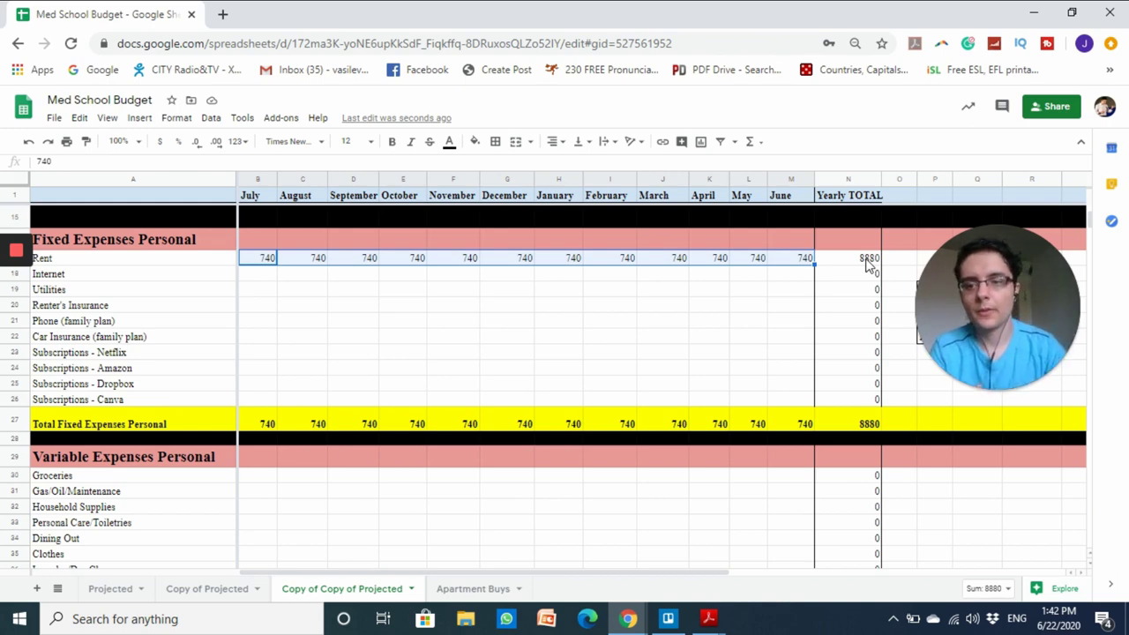
Set the July internet expense to 25 and fill the amount across all months through June
click(268, 274)
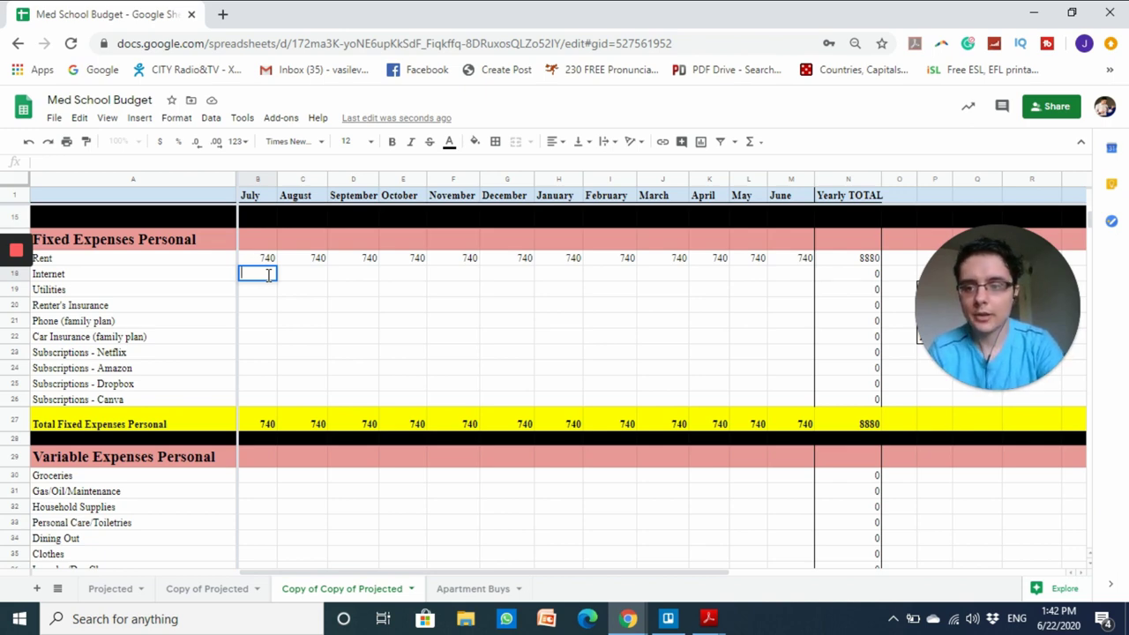
text(25)
key(Return)
click(269, 275)
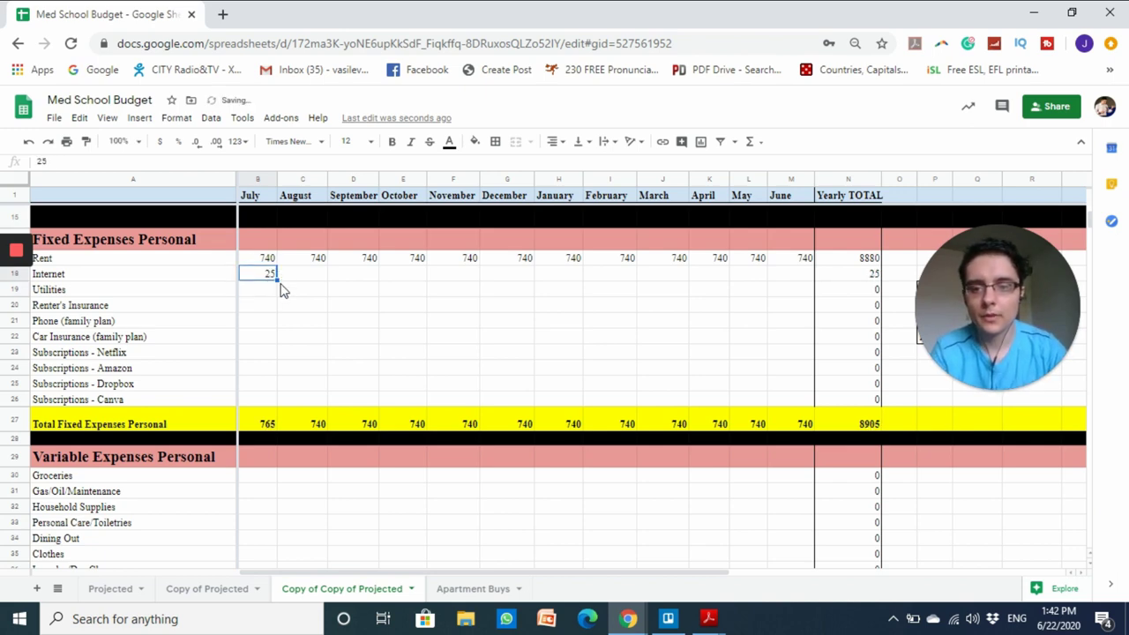
drag(278, 279, 813, 279)
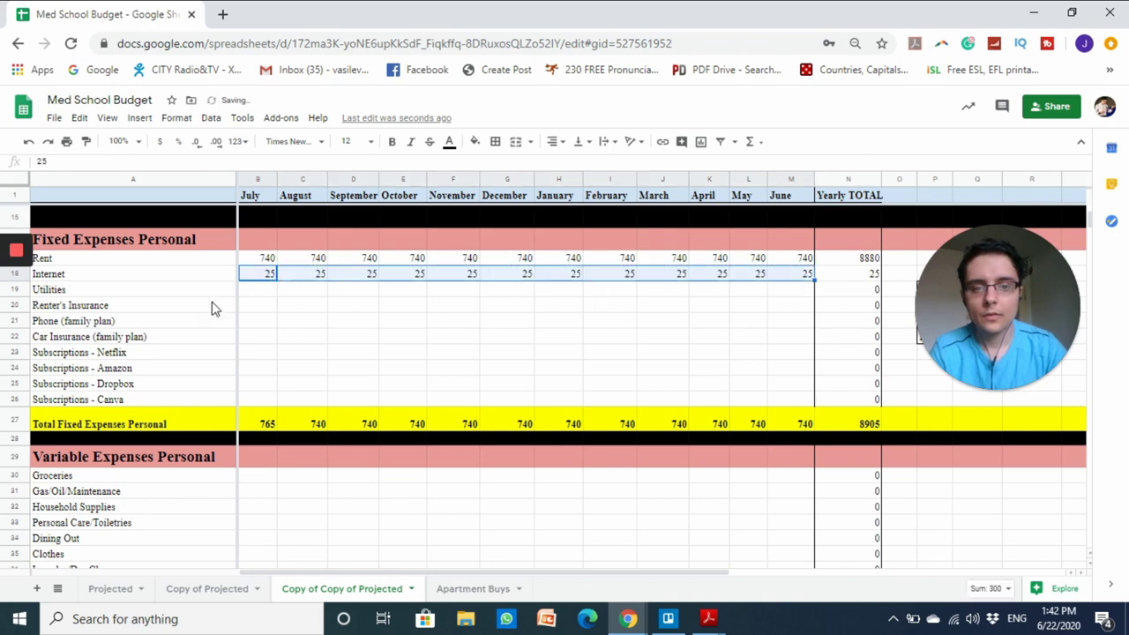
Set the July utilities expense to 75 and copy it across the row through June
click(256, 291)
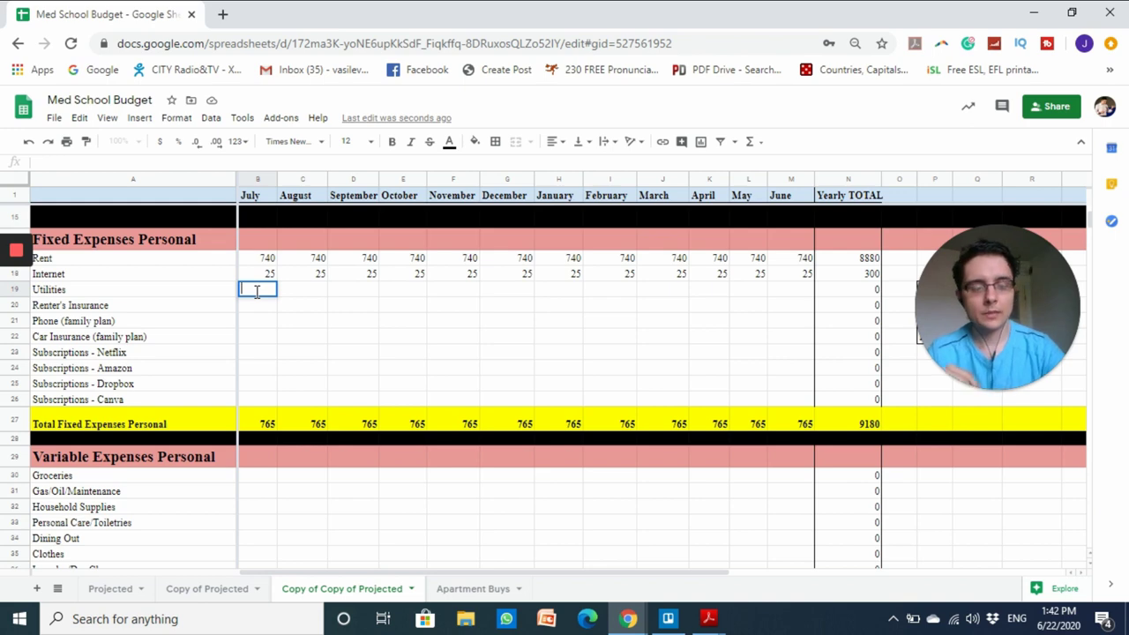
text(75)
key(Return)
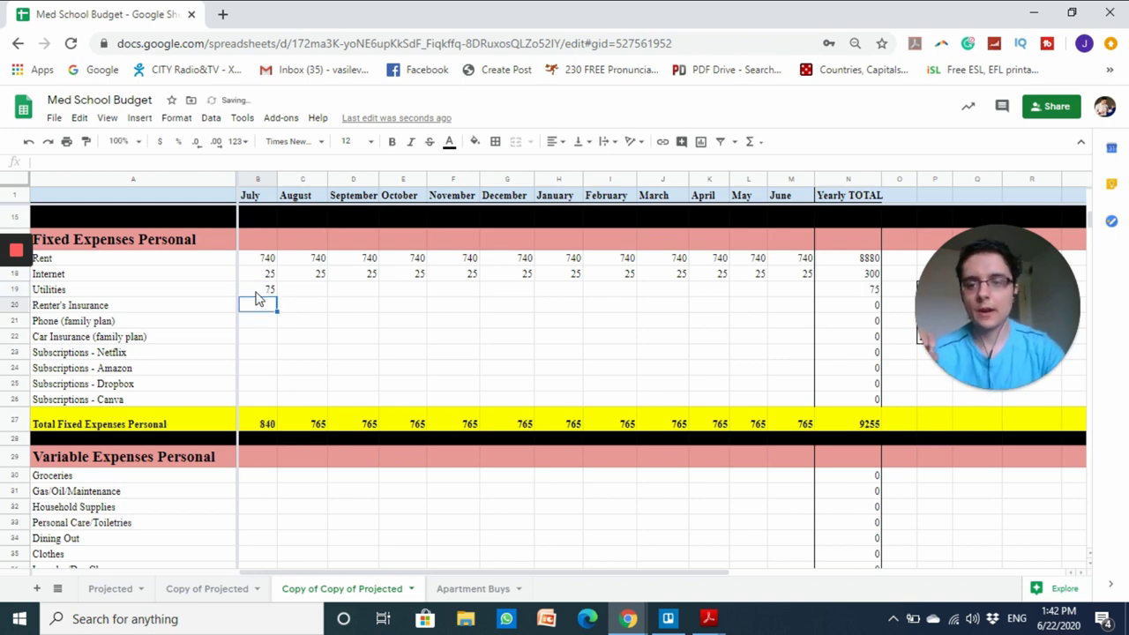
click(257, 291)
drag(276, 295, 776, 292)
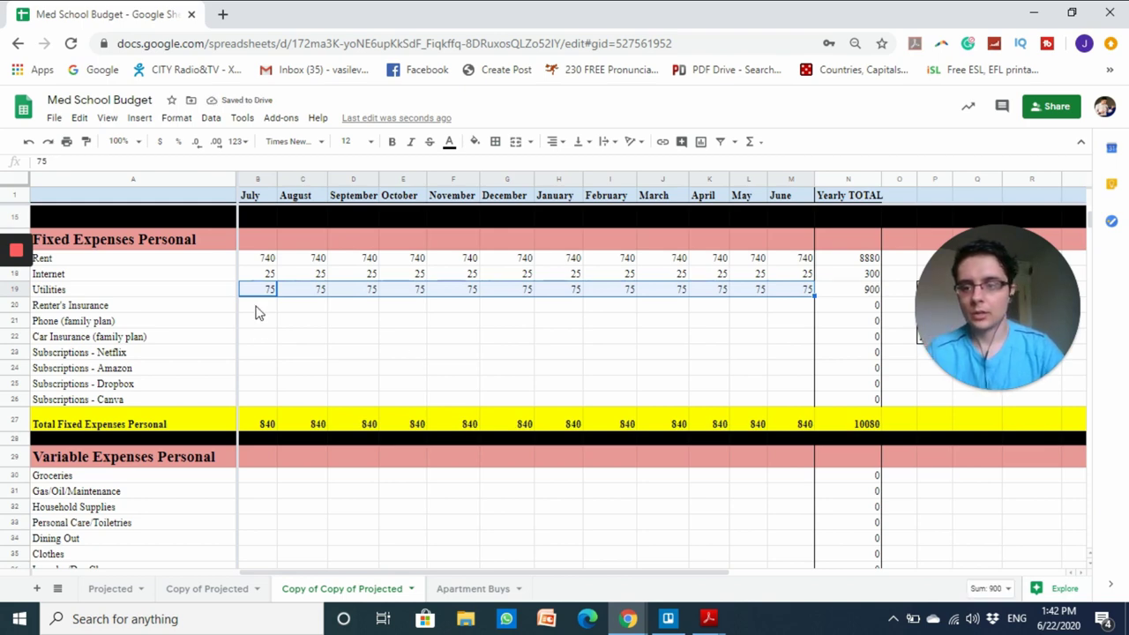
Enter 15 for July renter's insurance and fill the row through June
click(257, 310)
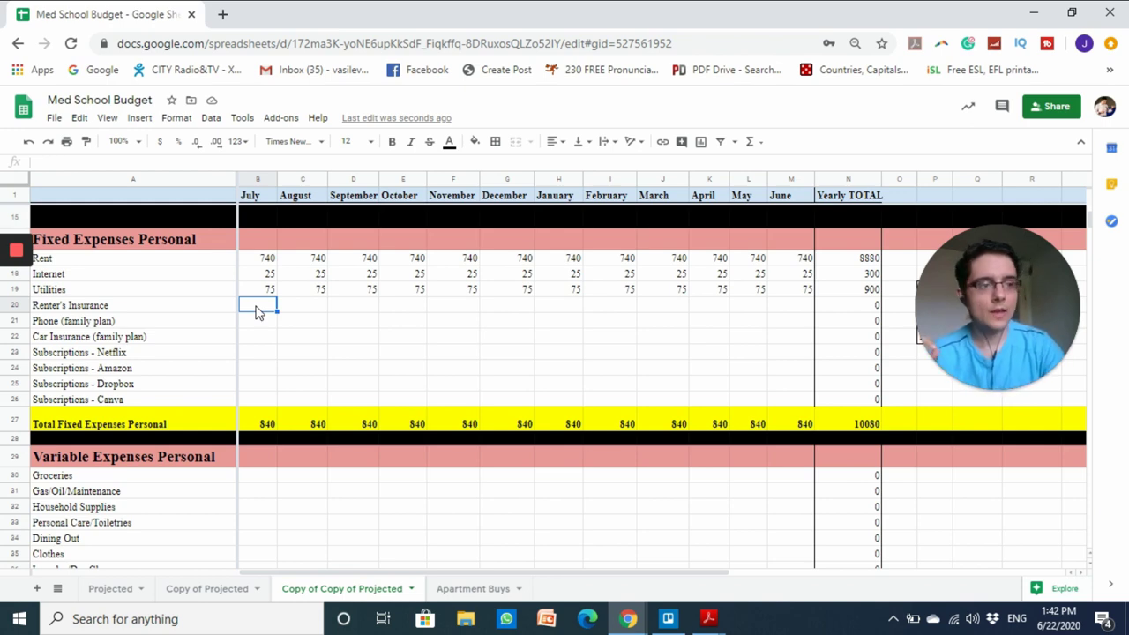
text(15)
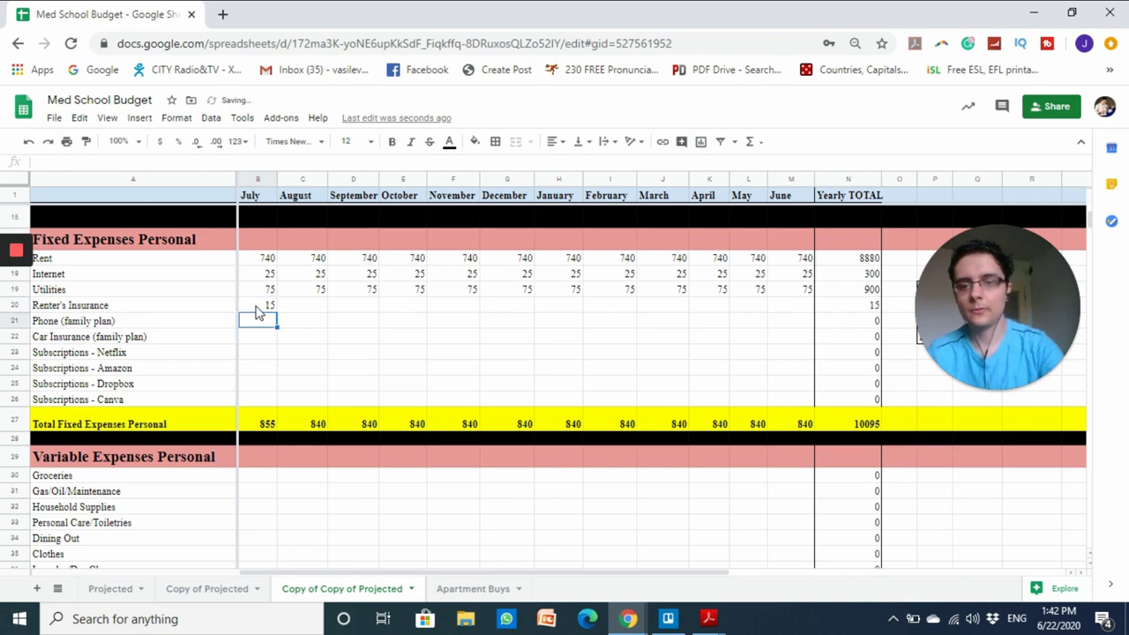
key(ctrl+Return)
drag(276, 311, 794, 316)
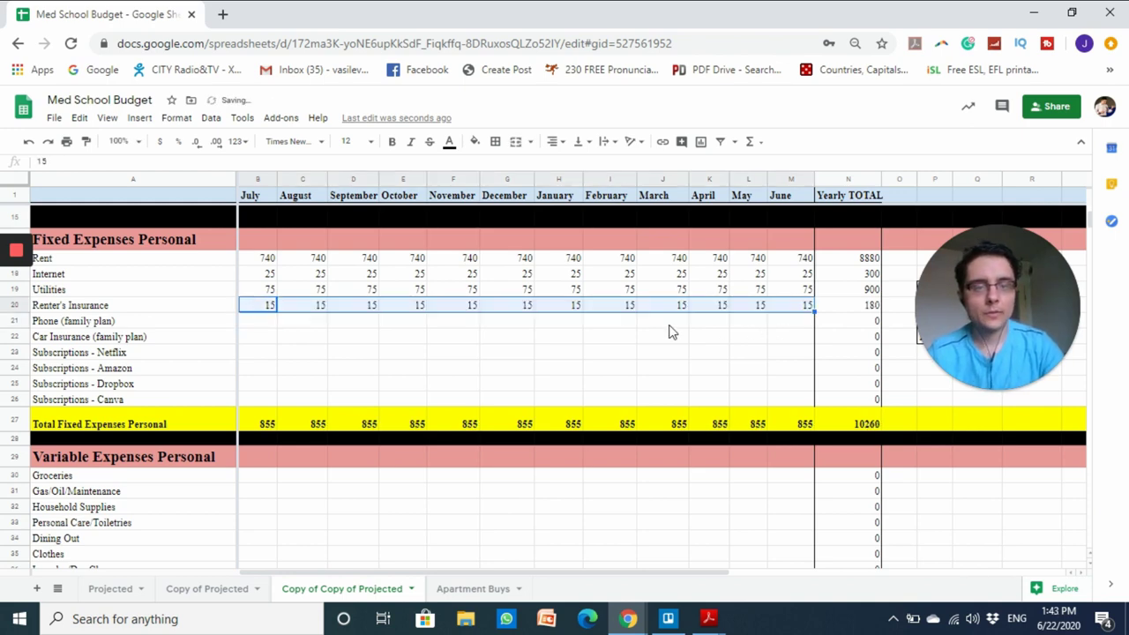
Enter 0 for the July family-plan phone expense and fill it across through June
click(262, 325)
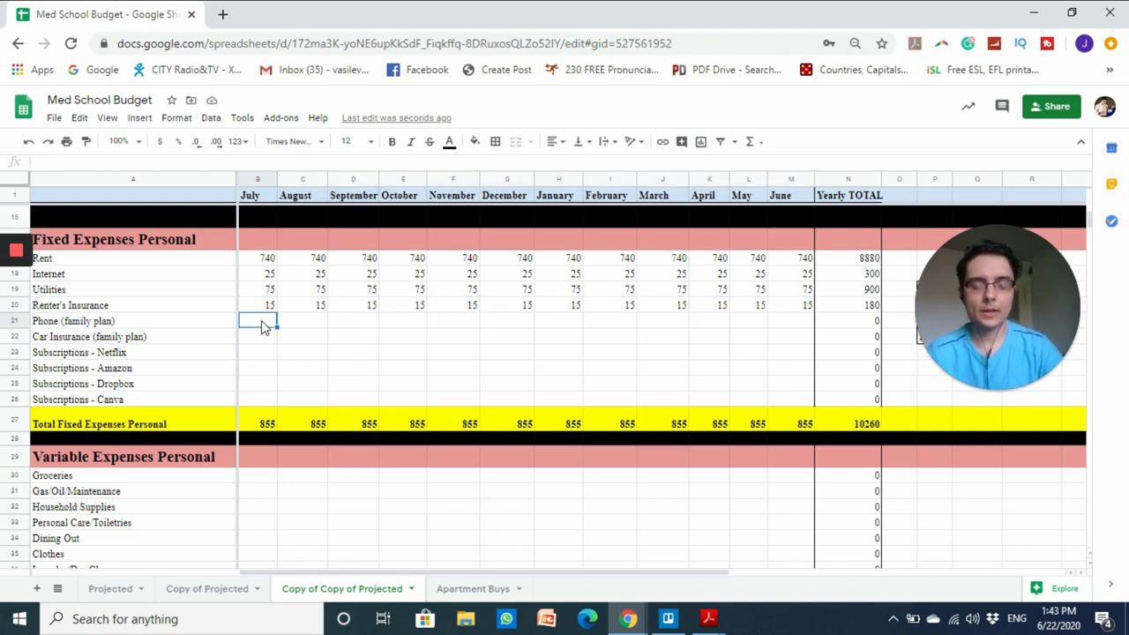
text(0)
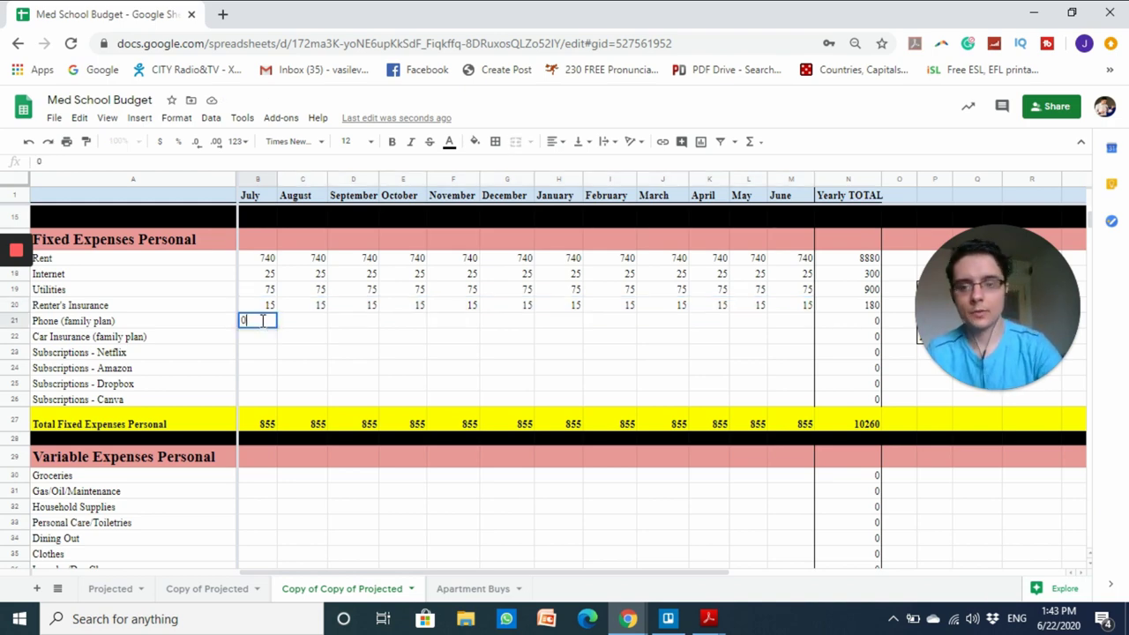
key(Return)
click(272, 323)
drag(276, 327, 802, 322)
Set the family-plan car insurance expense to 0 for July and copy it through June
click(252, 340)
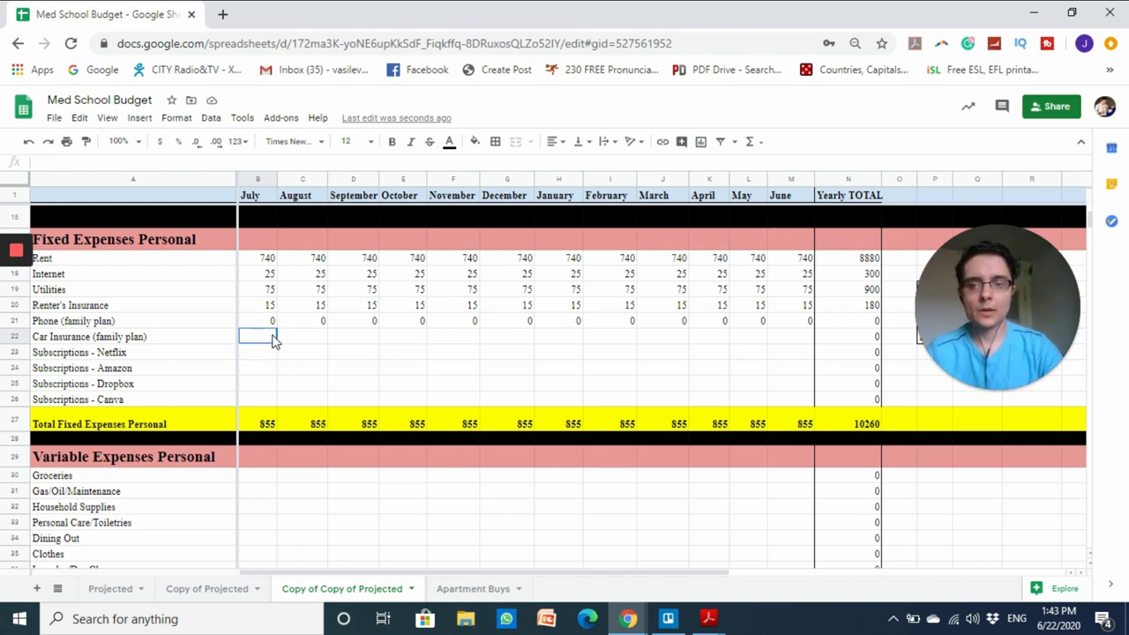
text(0)
key(Tab)
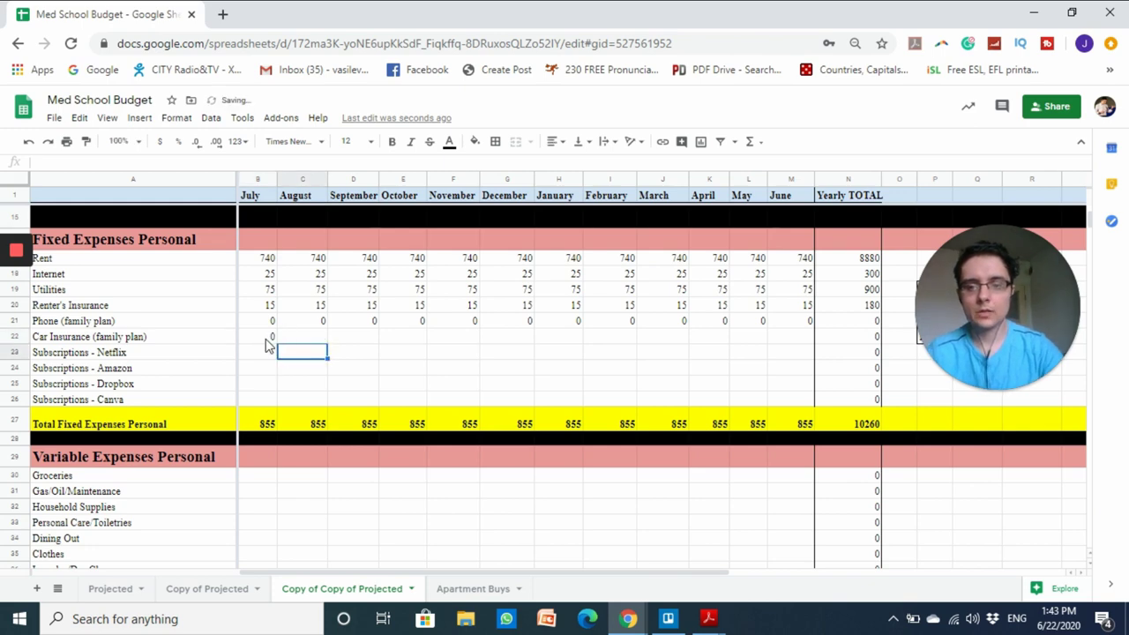
click(273, 341)
drag(274, 340, 789, 336)
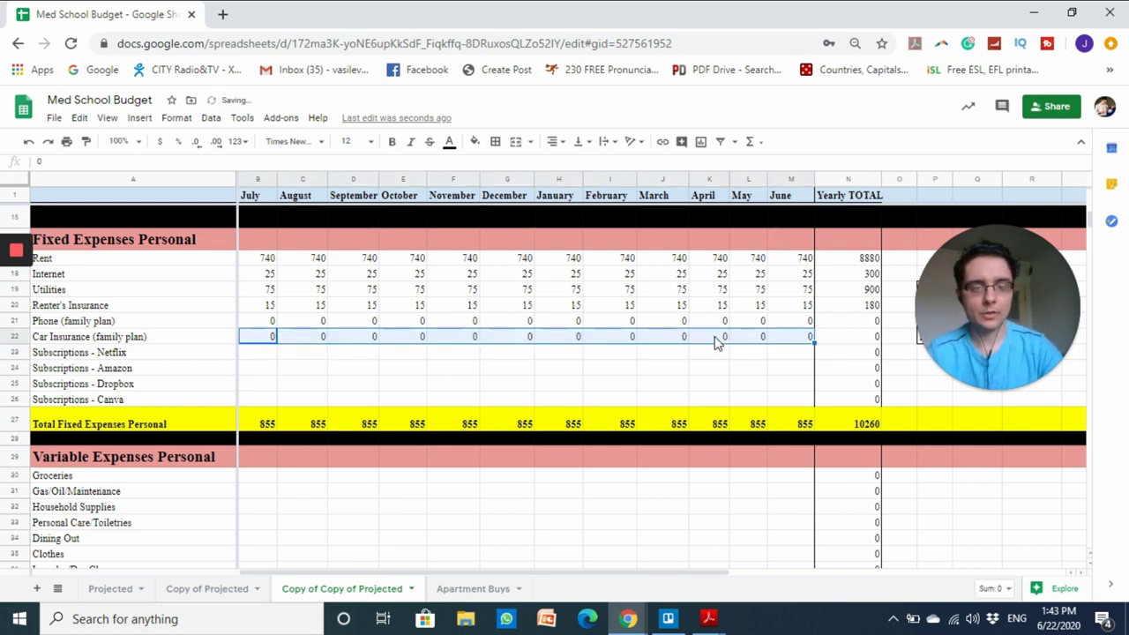
Enter 16 for the July Netflix subscription and fill the row across through June
click(257, 355)
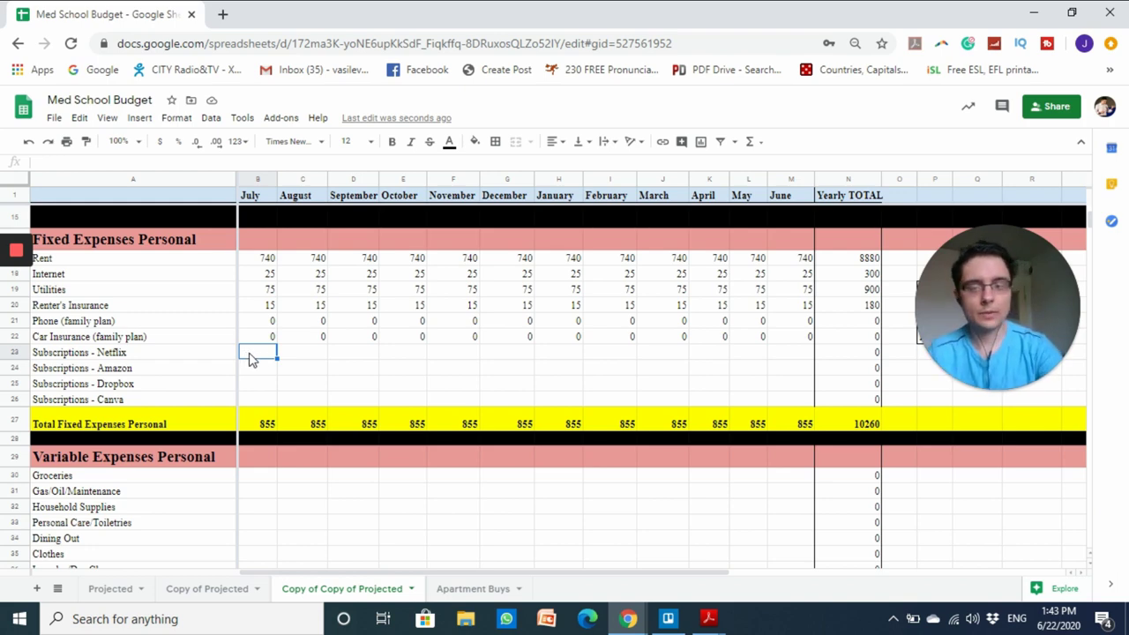
text(16)
drag(277, 360, 798, 353)
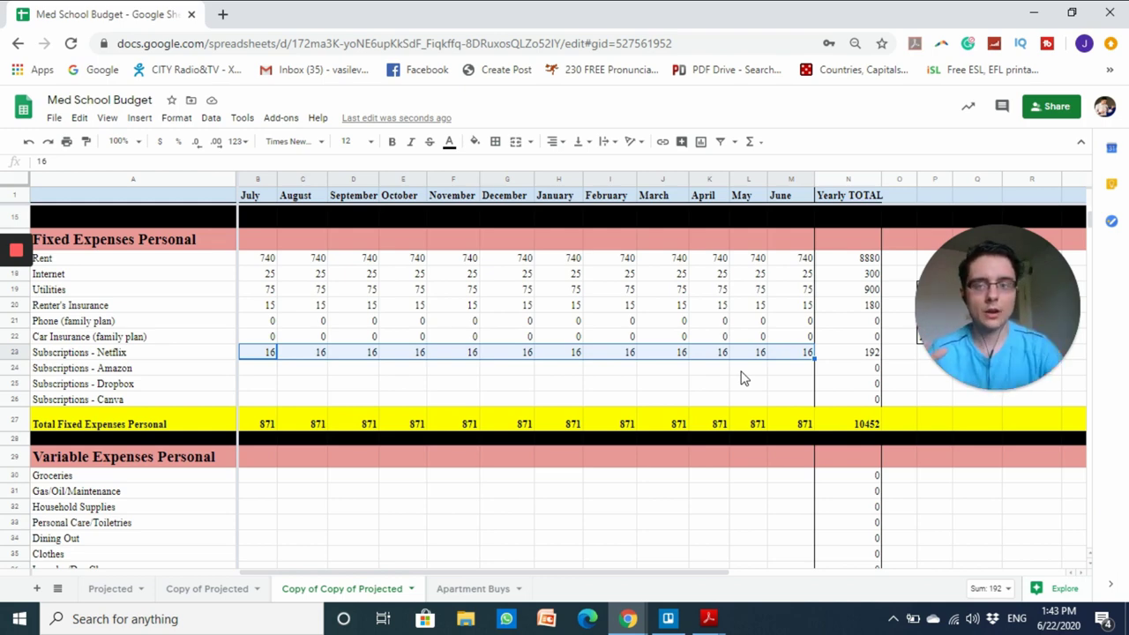
Set the July Amazon subscription expense to 10 and copy it across the row through June
click(251, 375)
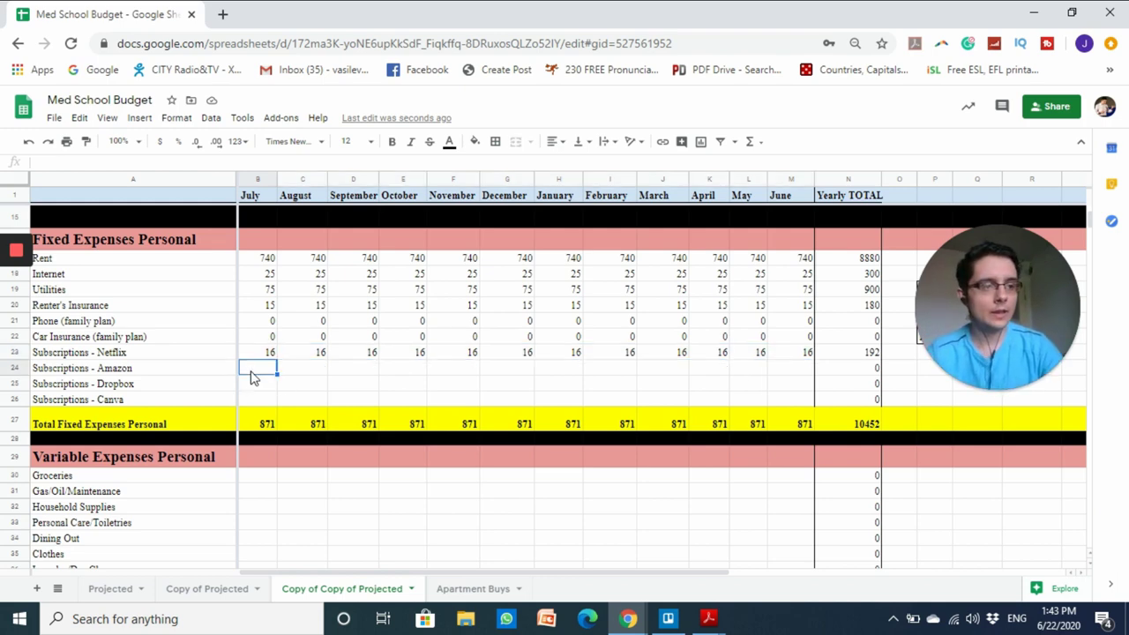
text(10)
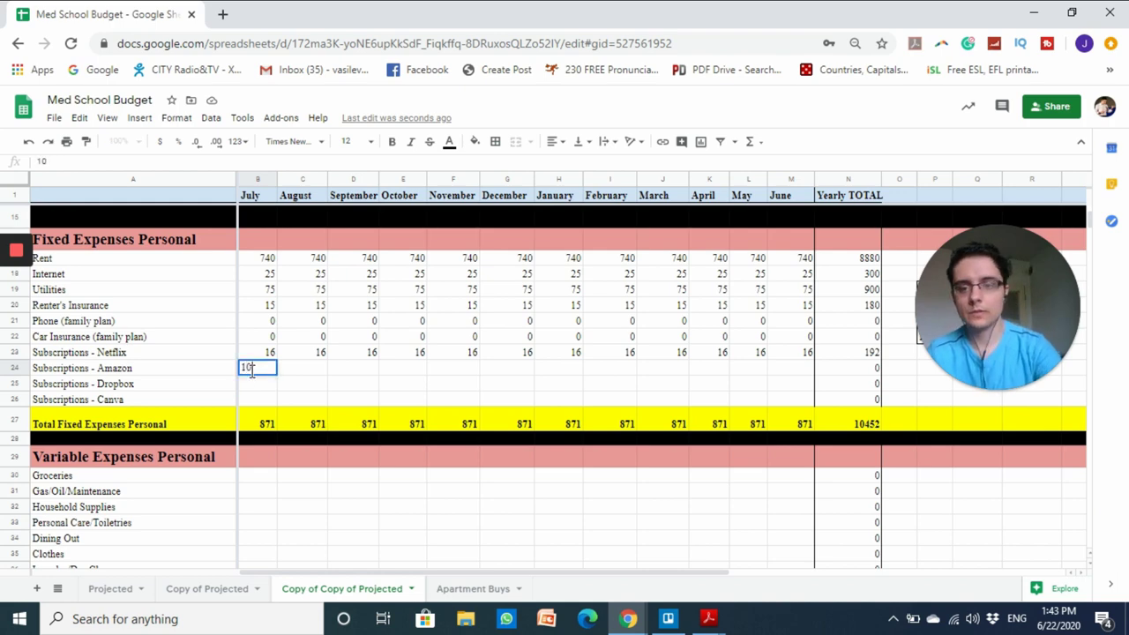
key(Tab)
key(Left)
drag(277, 373, 790, 371)
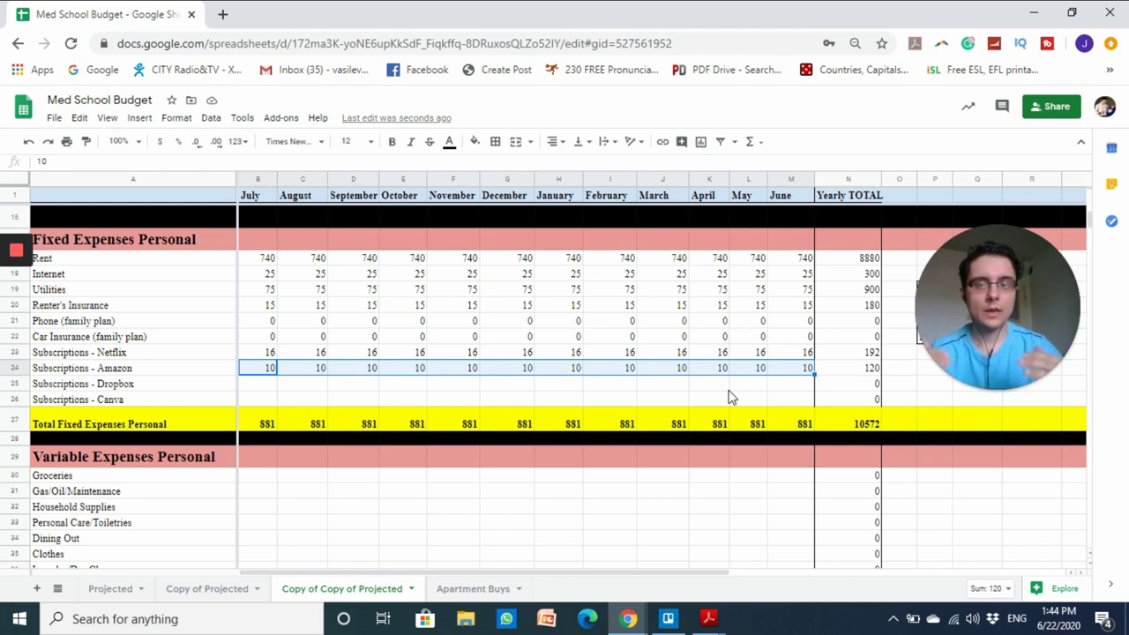
Enter 10 for the July Dropbox subscription and extend it across every month through June
click(249, 388)
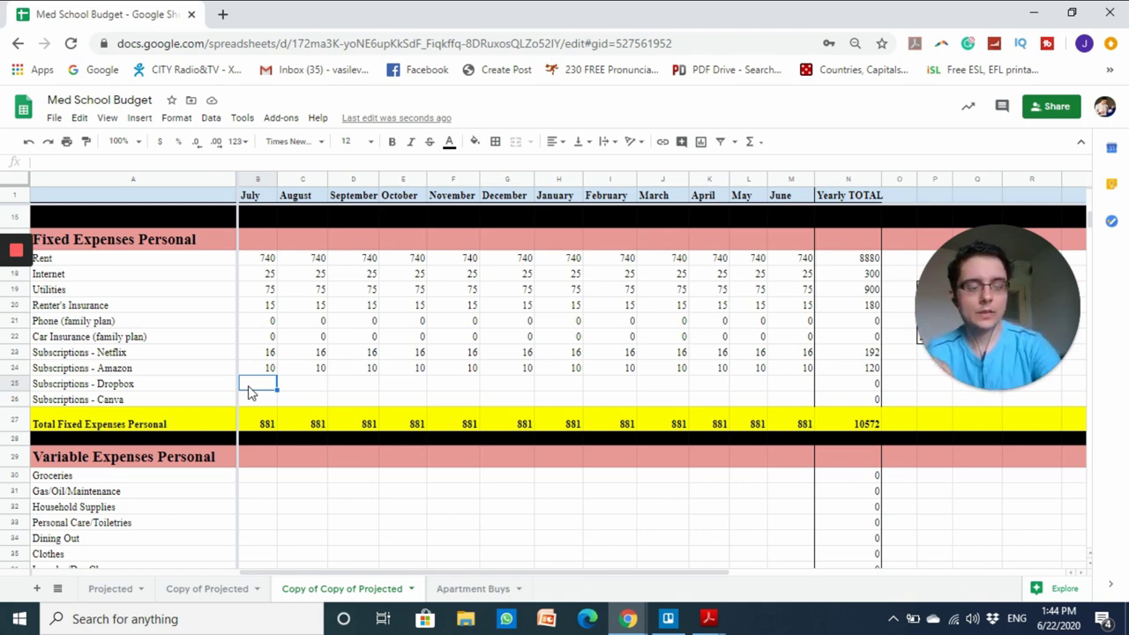
text(10)
key(Tab)
key(Left)
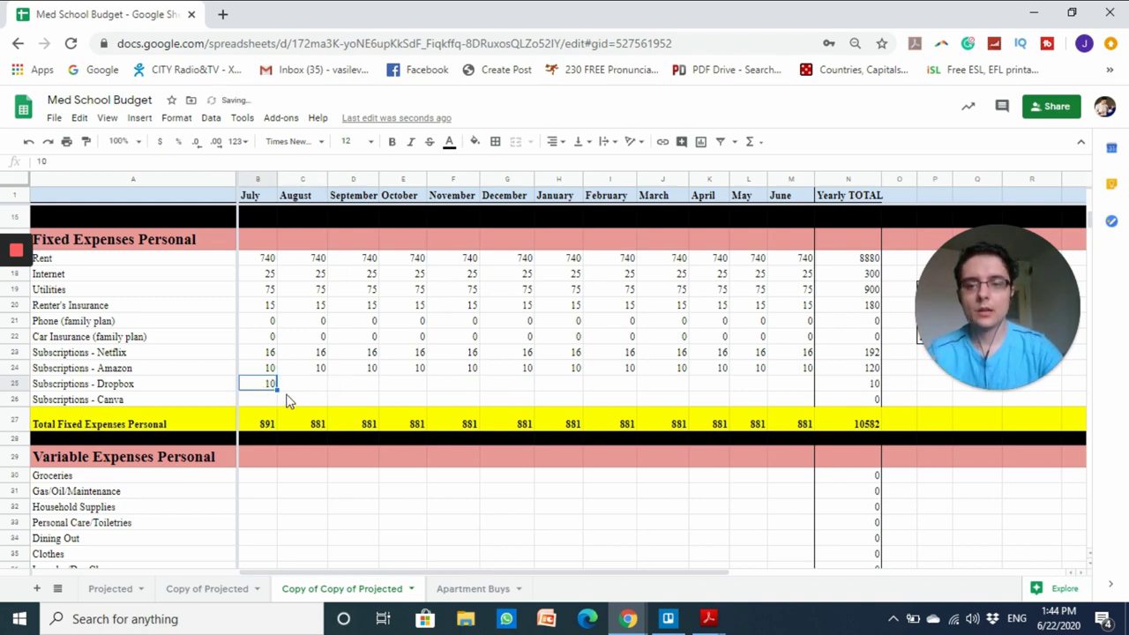
drag(276, 390, 782, 385)
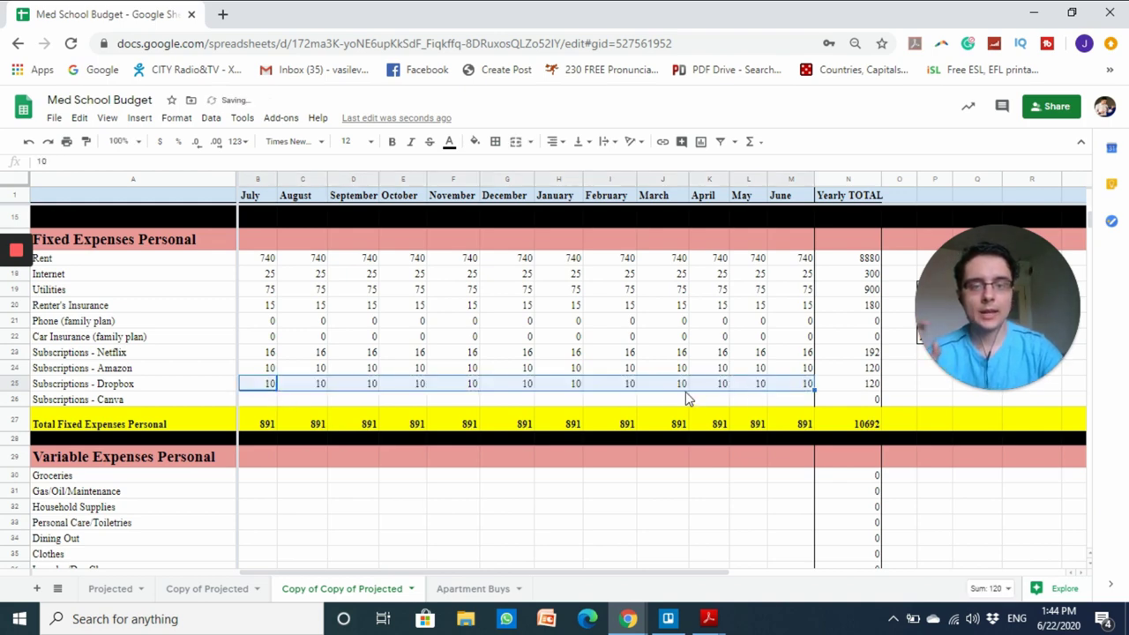
Set the July Canva subscription expense to 10 and fill it across through June
click(615, 404)
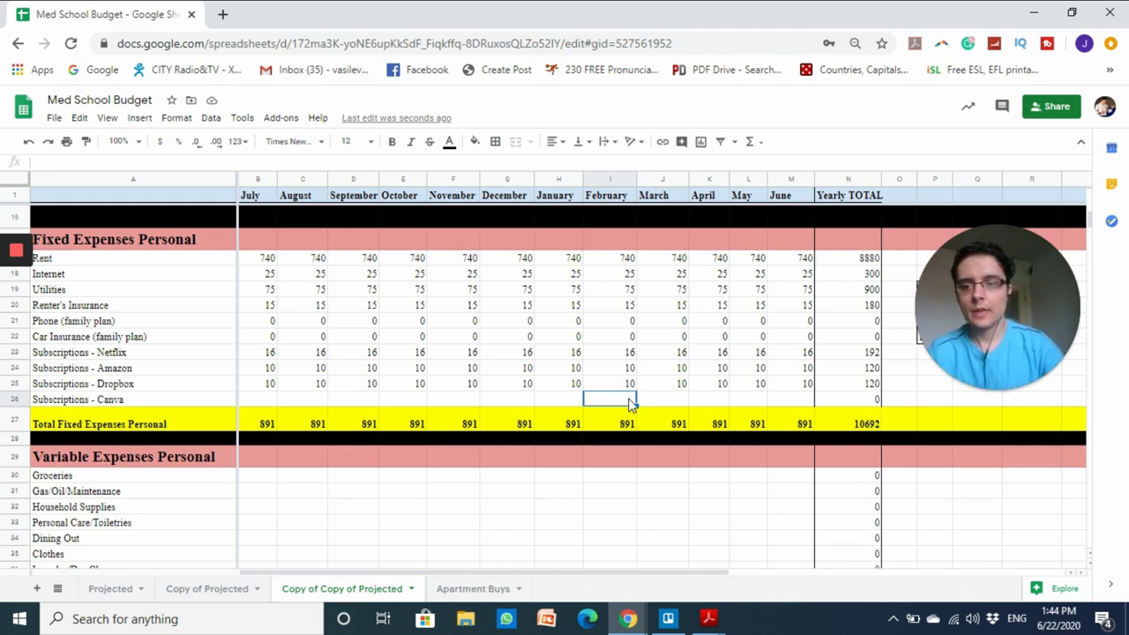
click(255, 404)
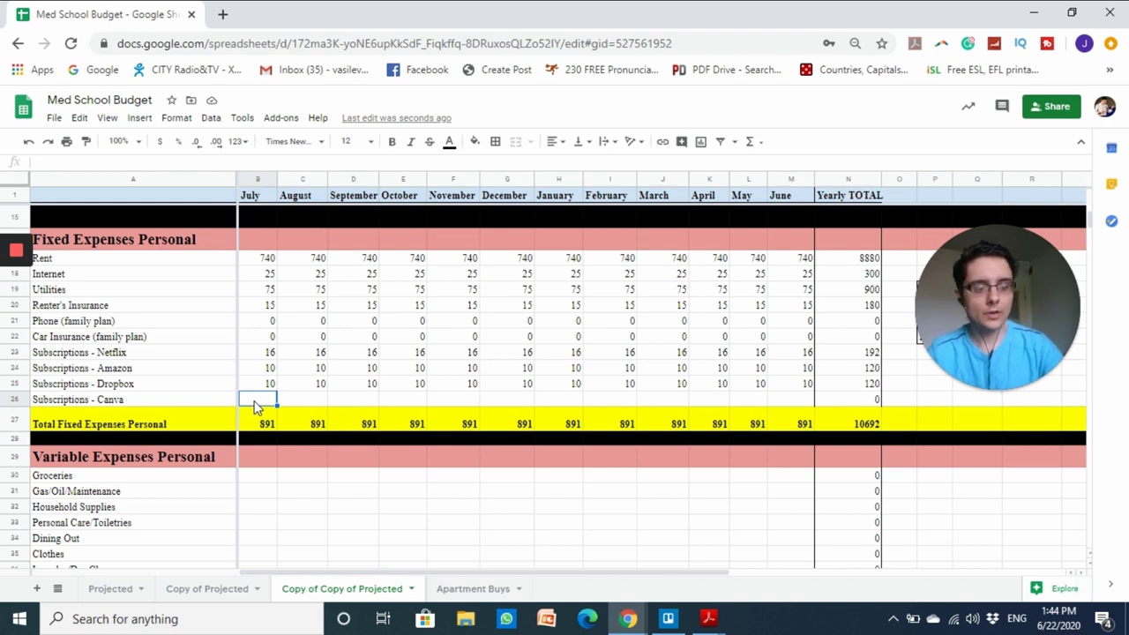
text(10)
key(Return)
click(269, 402)
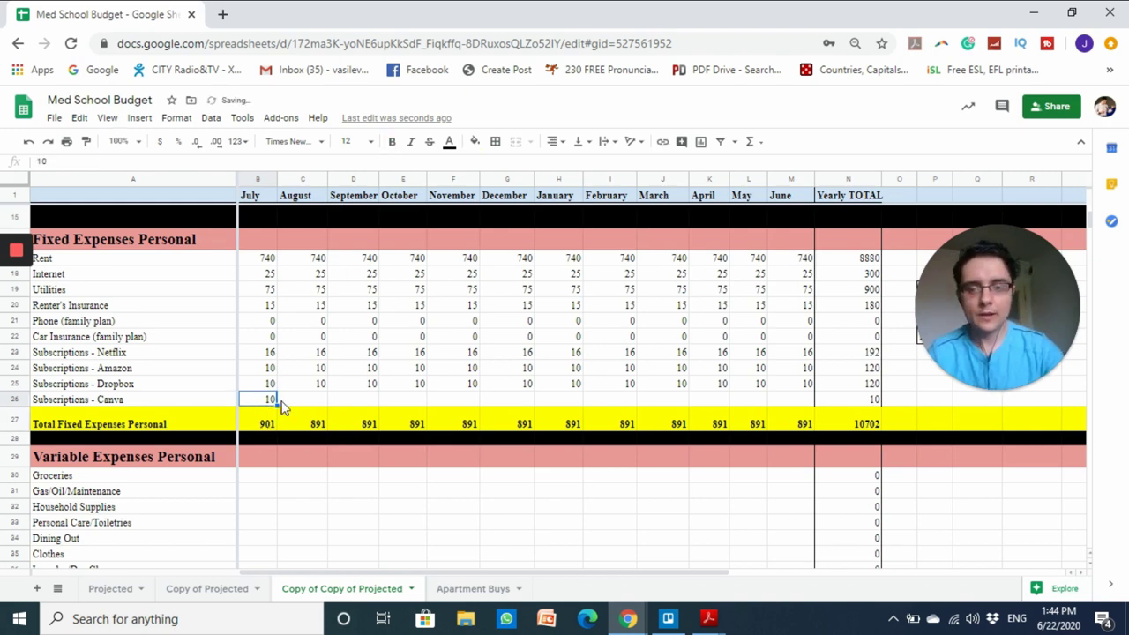
drag(279, 403, 779, 403)
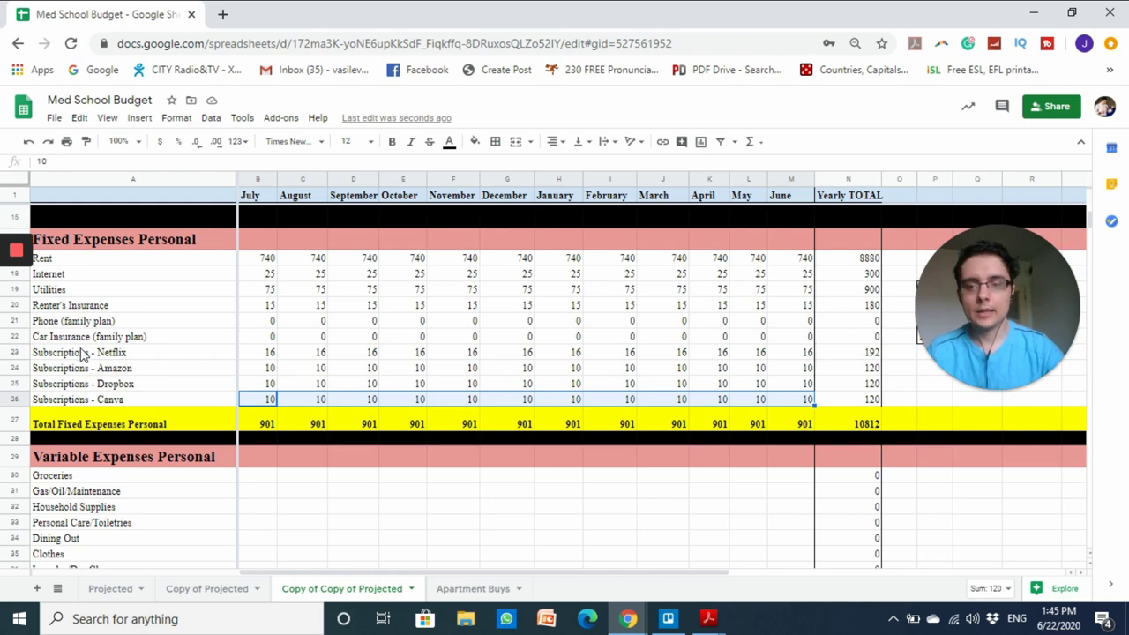
drag(82, 353, 80, 398)
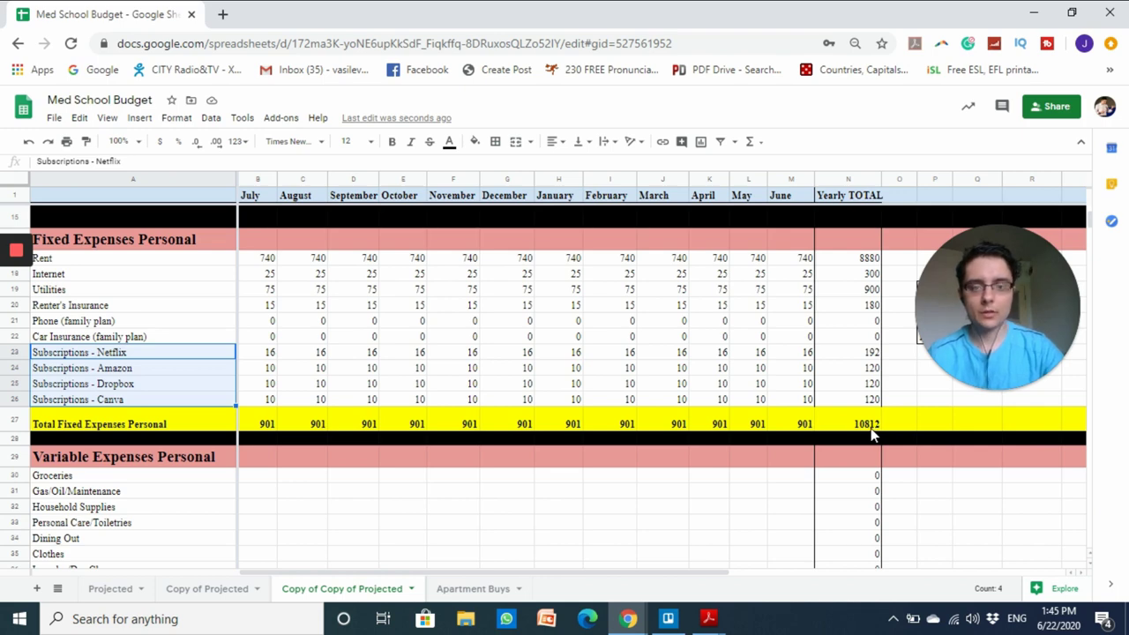
Under Variable Expenses Personal, enter 250 for July groceries and copy it across through June
scroll(405, 479, down, 4)
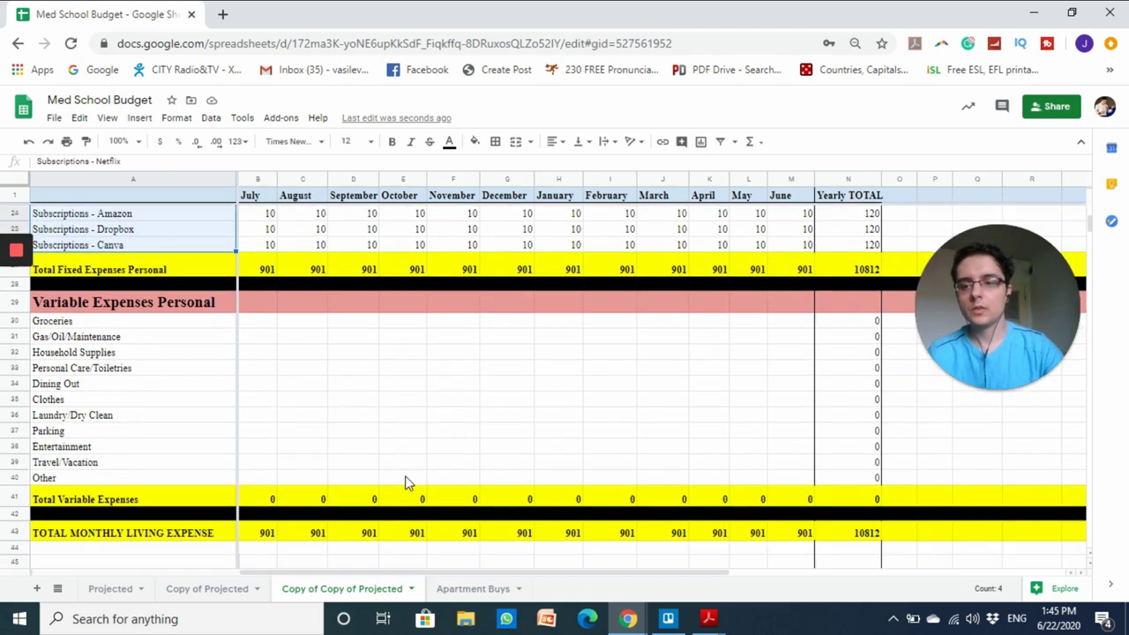
scroll(407, 480, down, 2)
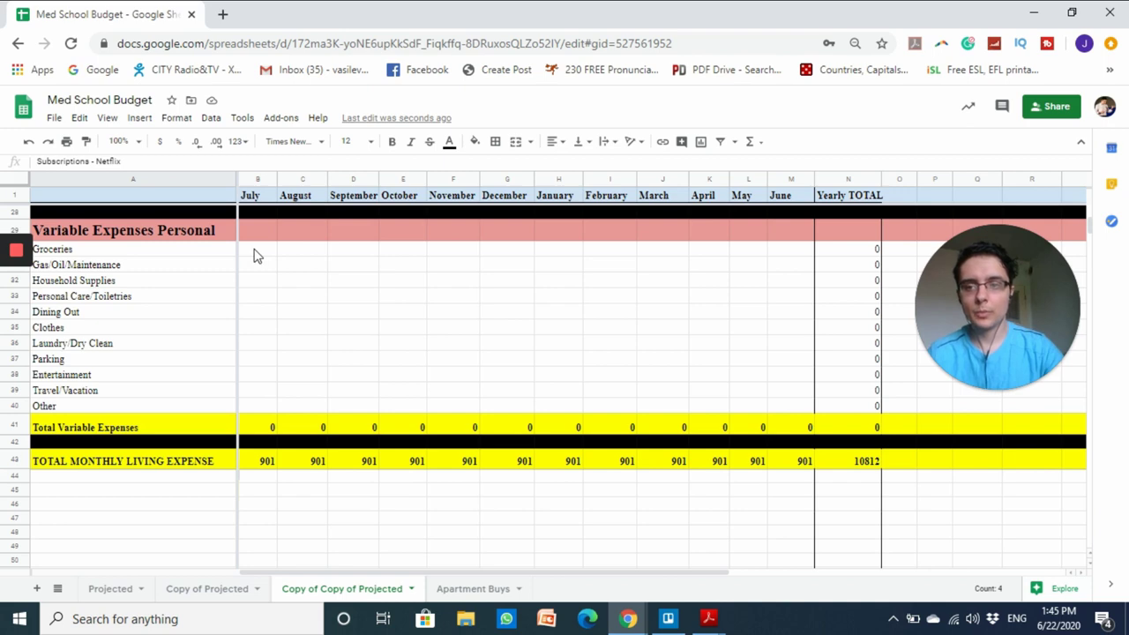
click(254, 255)
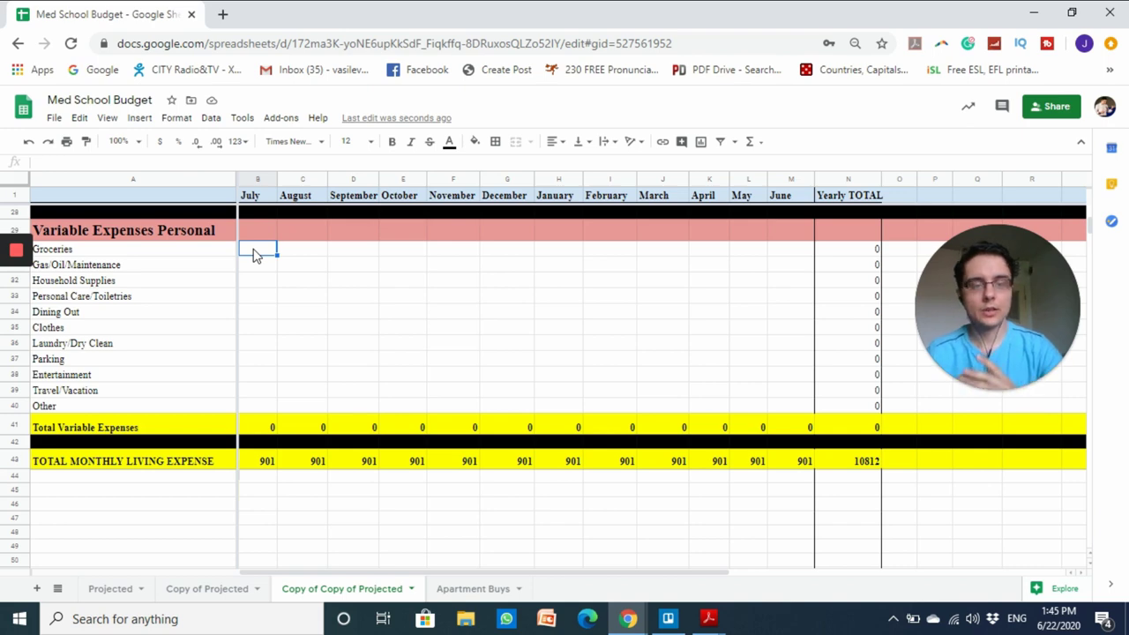
text(250)
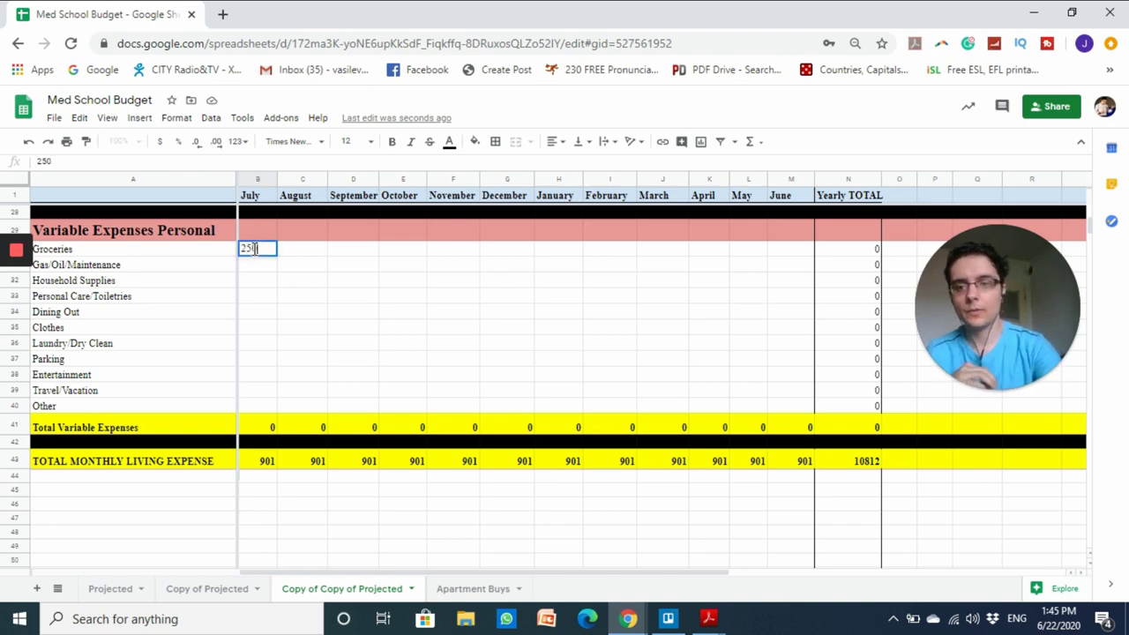
key(Return)
click(253, 255)
drag(278, 254, 794, 255)
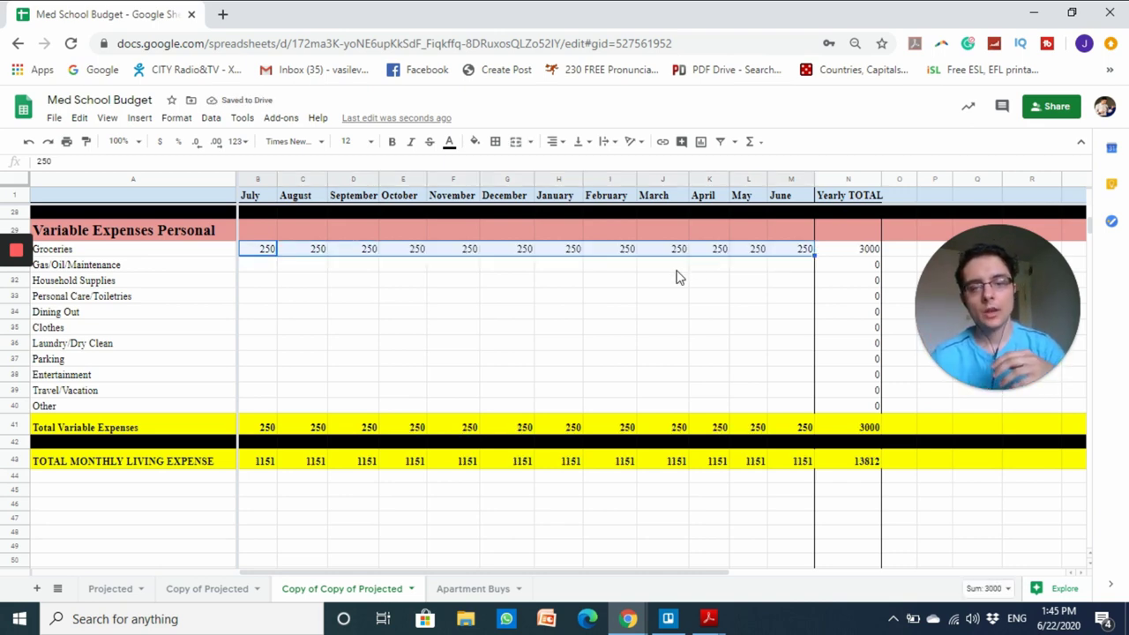
Set the July Gas/Oil/Maintenance expense to 50 and fill the row through June
click(261, 268)
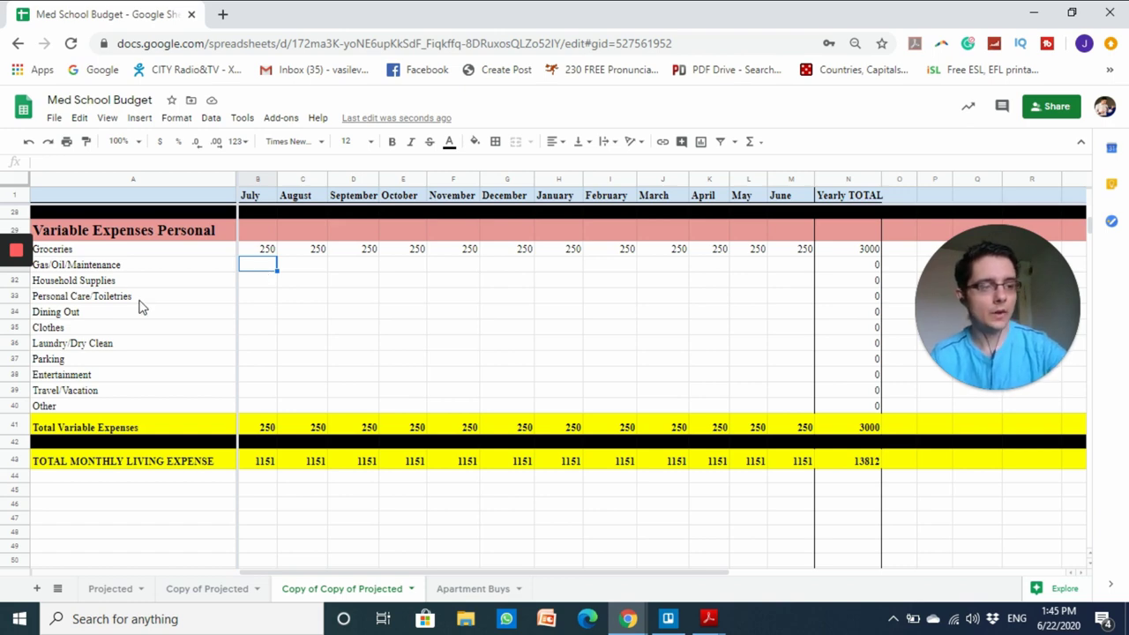
text(50)
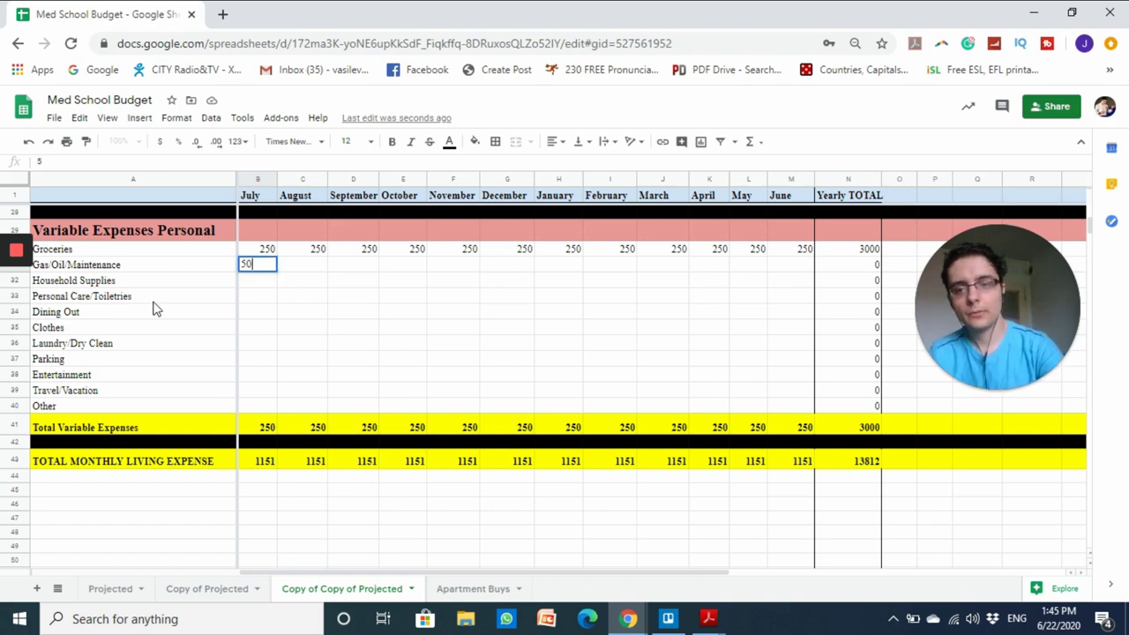
key(Return)
click(271, 266)
drag(277, 272, 780, 274)
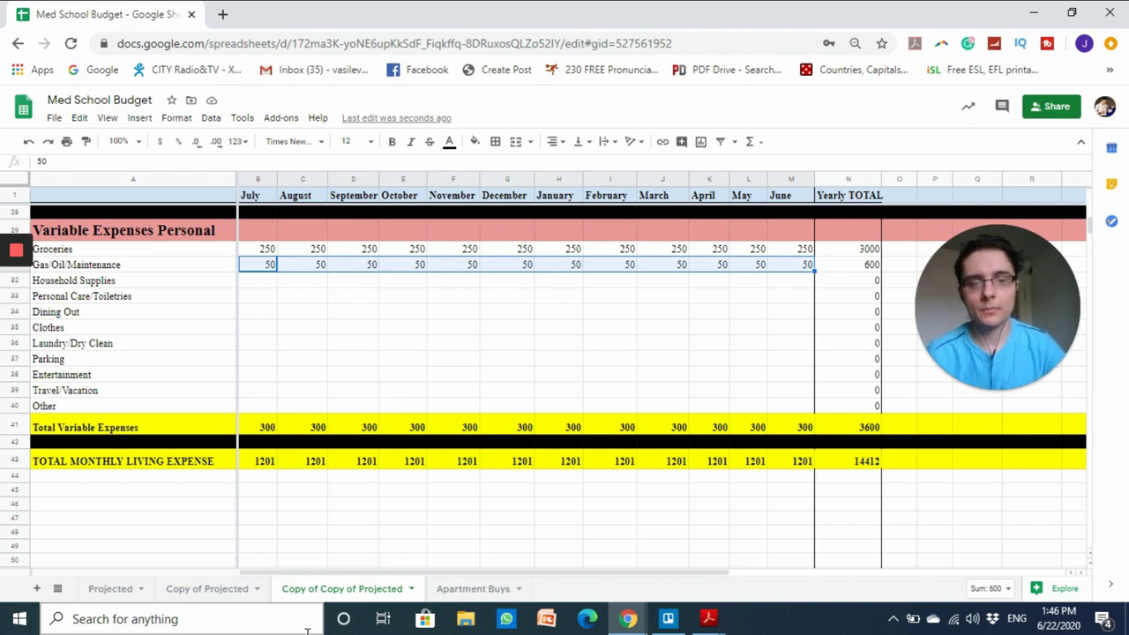
Enter 20 for July household supplies and copy the amount across the row through June
click(261, 283)
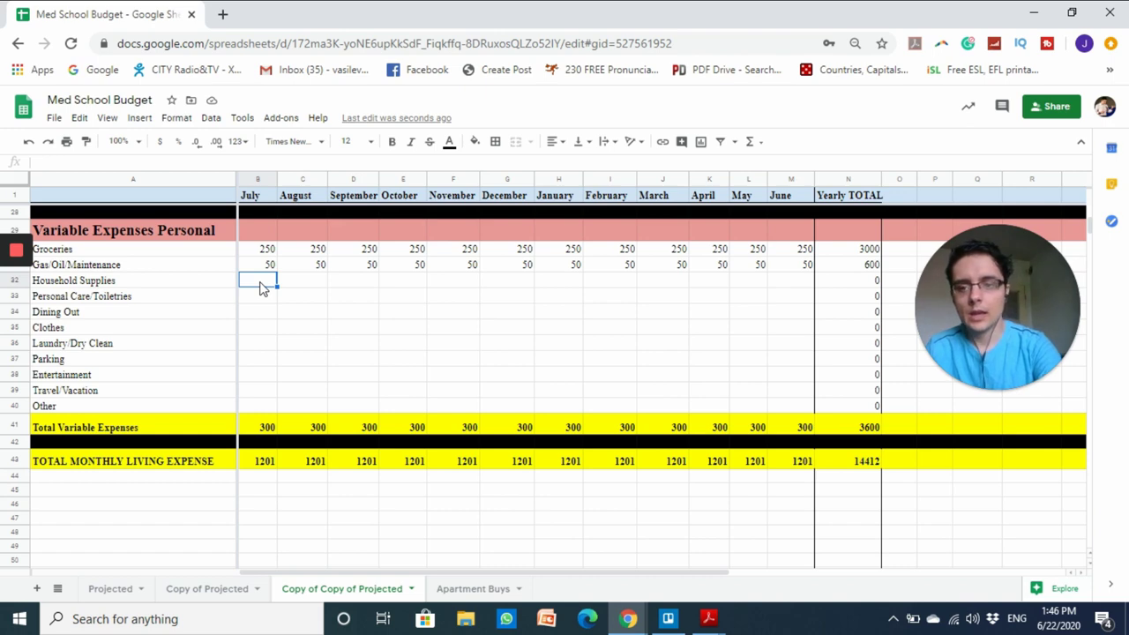
text(20)
key(Return)
click(261, 282)
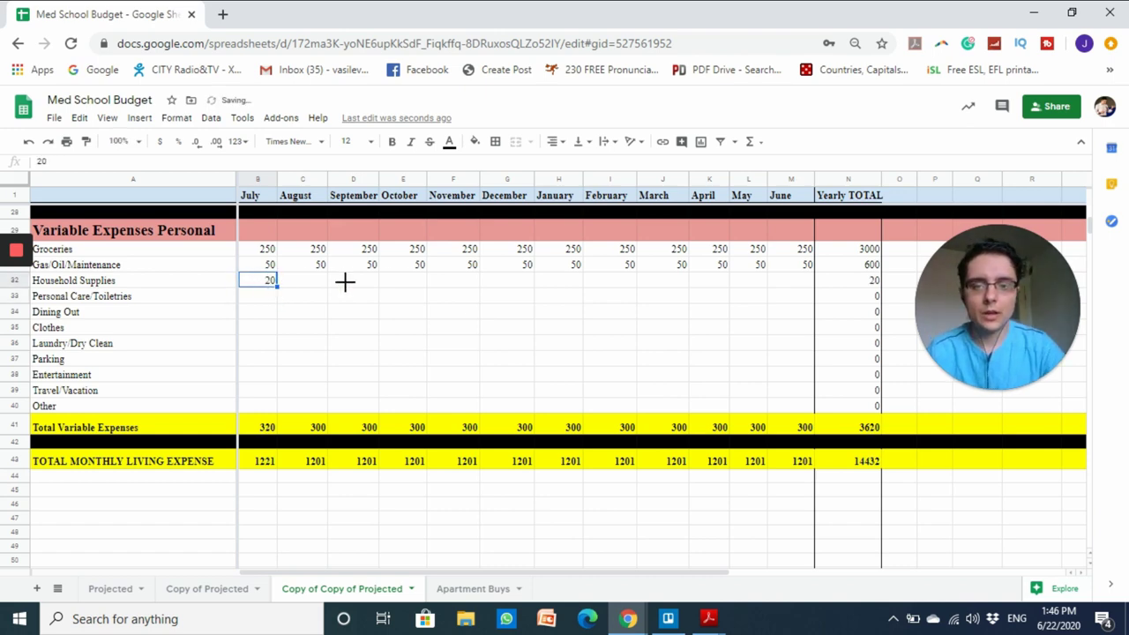
drag(344, 282, 796, 291)
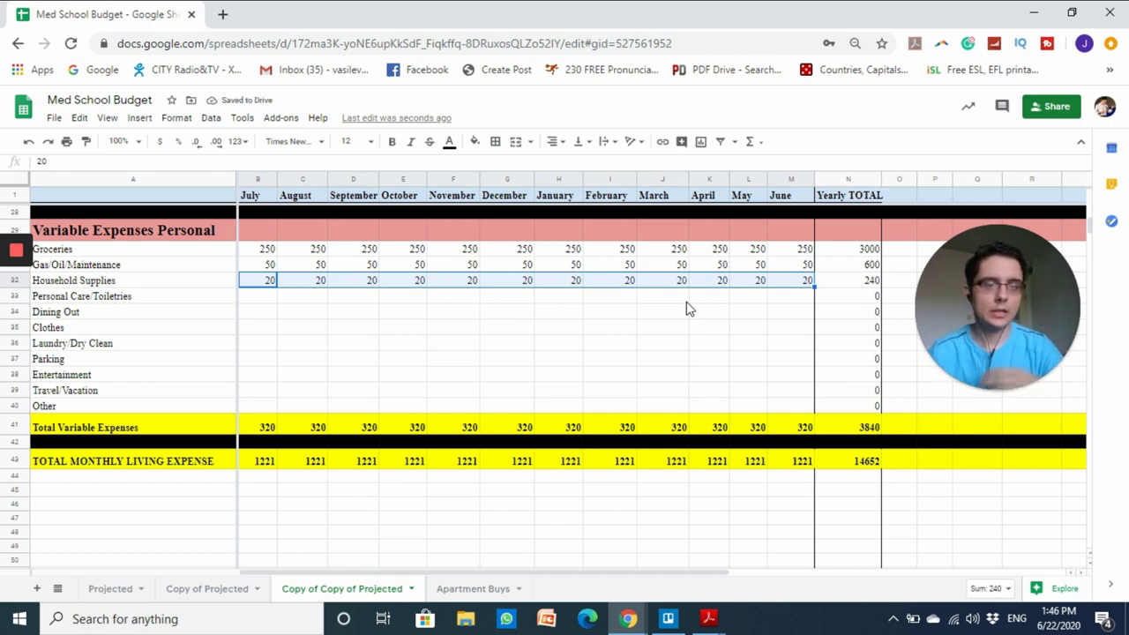
Set the July Personal Care/Toiletries expense to 20 and fill it across through June
click(255, 304)
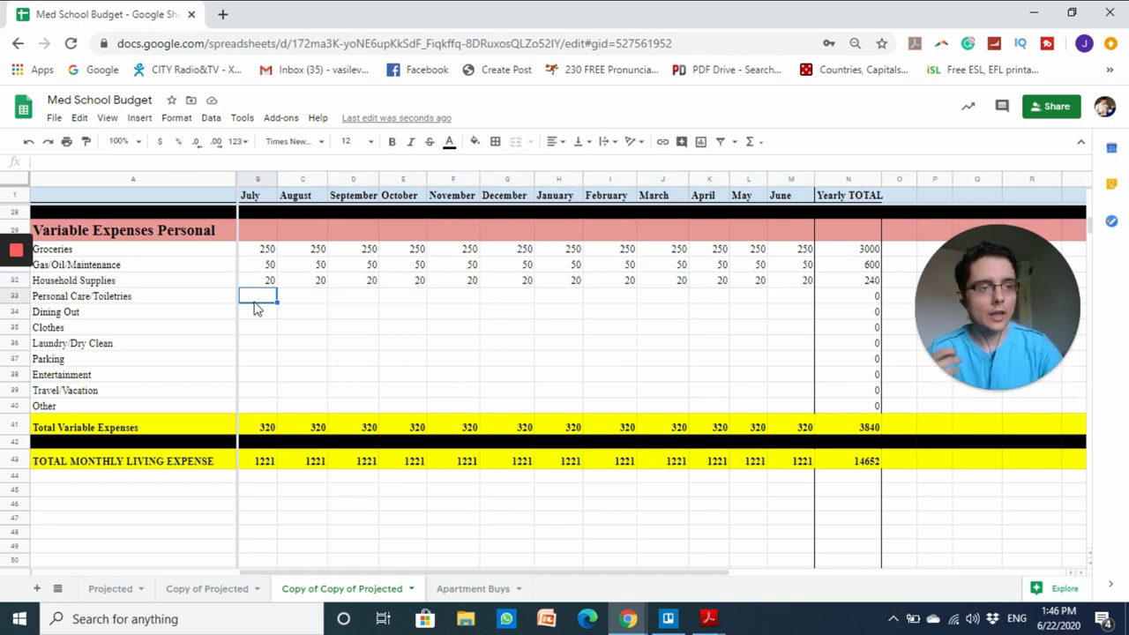
text(20)
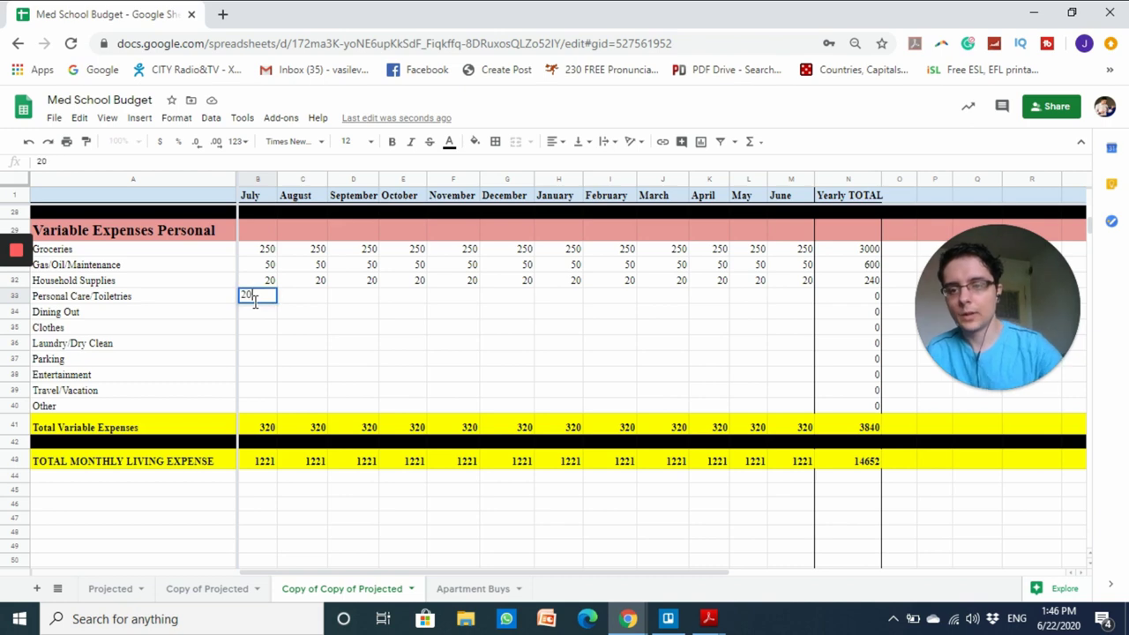
click(374, 305)
click(275, 300)
drag(277, 302, 778, 301)
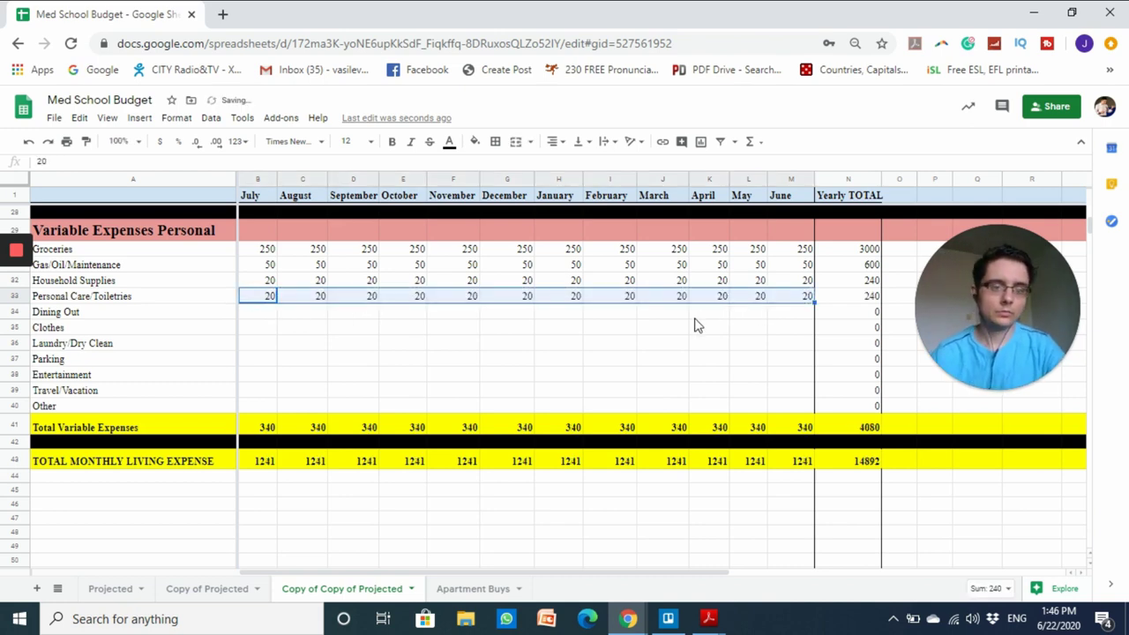
Enter 40 for the July dining out expense and copy it across the row through June
click(696, 316)
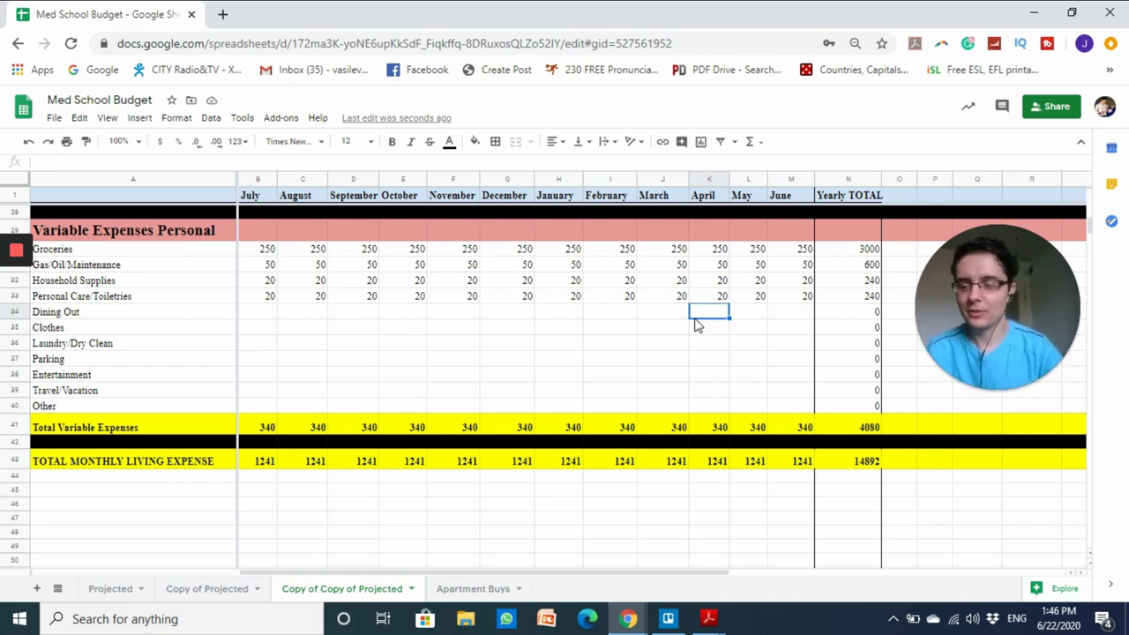
click(254, 315)
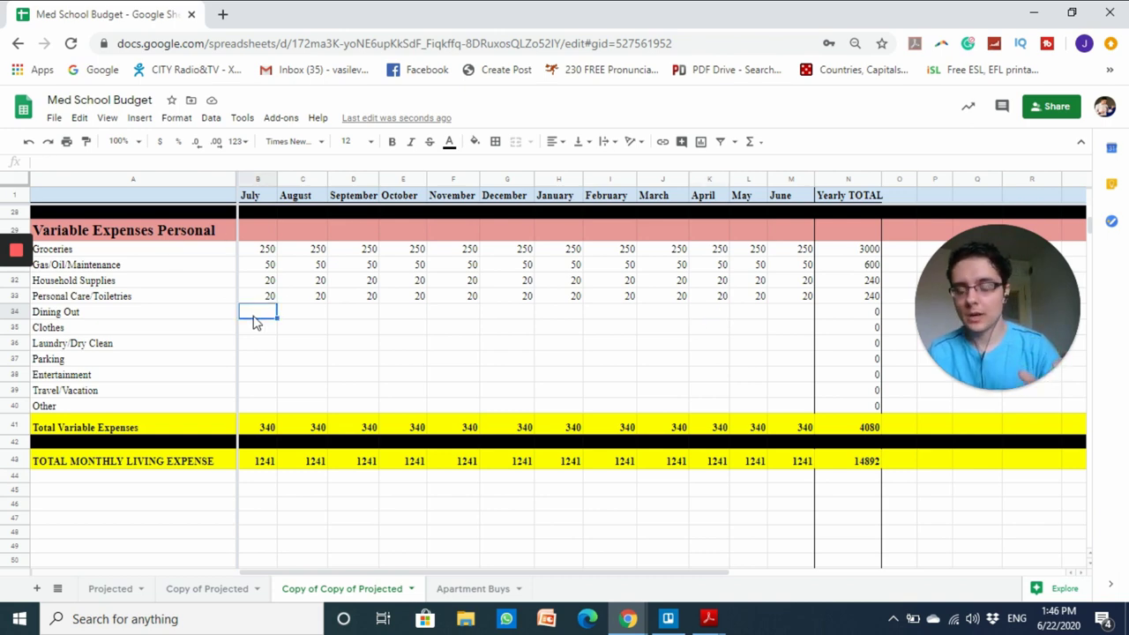
text(40)
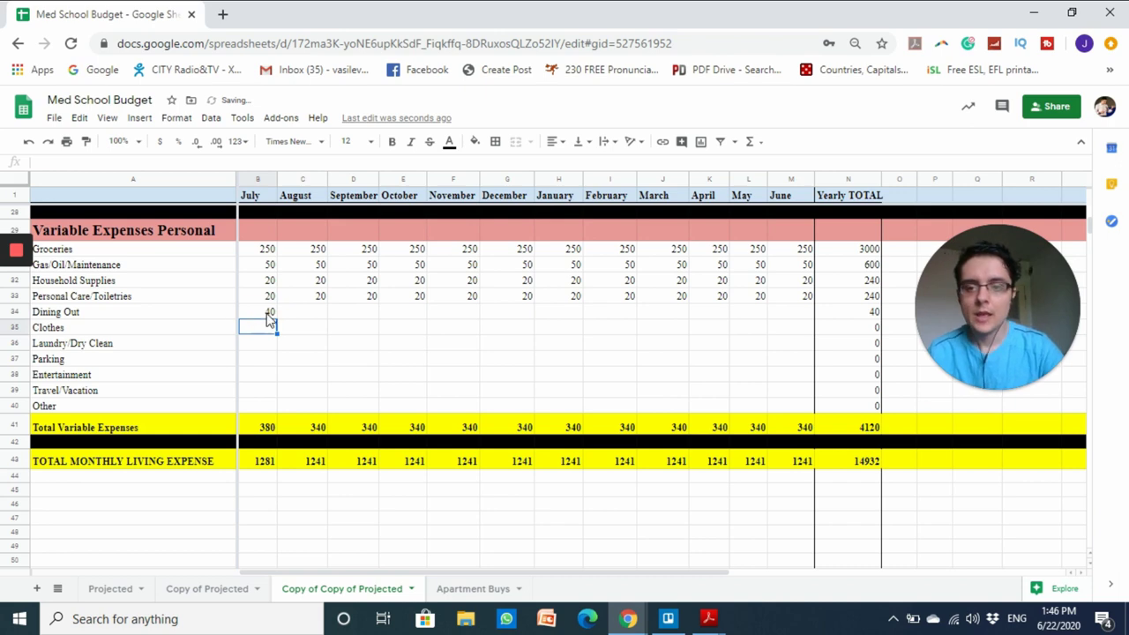
click(267, 313)
drag(277, 319, 802, 313)
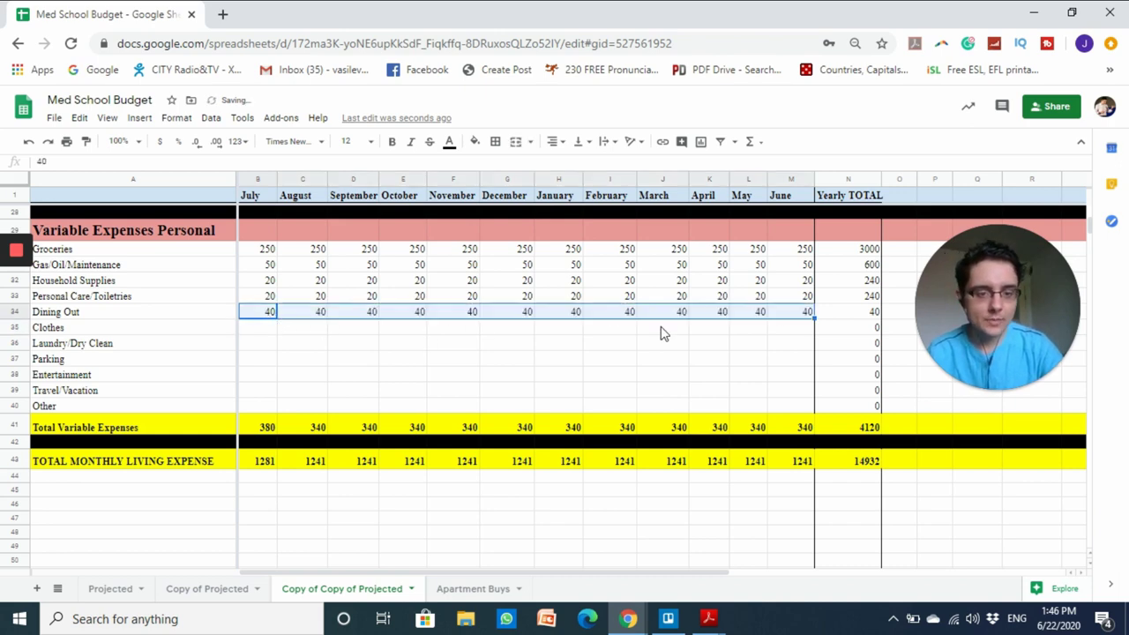
Set the July clothes expense to 40 and fill the row across through June
click(272, 332)
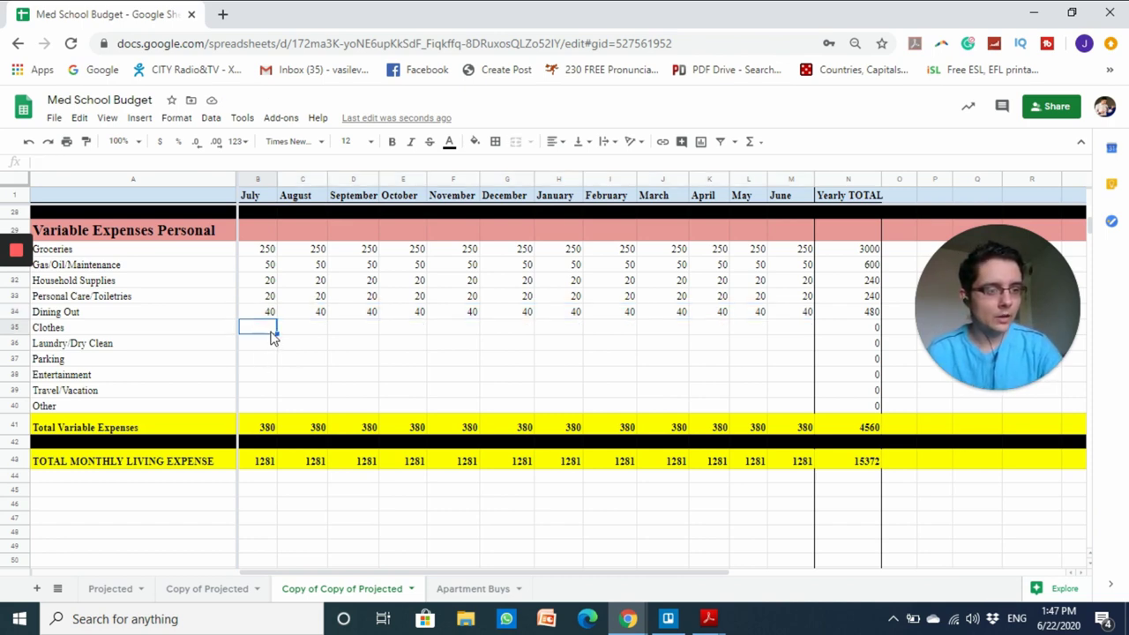
text(40)
key(Return)
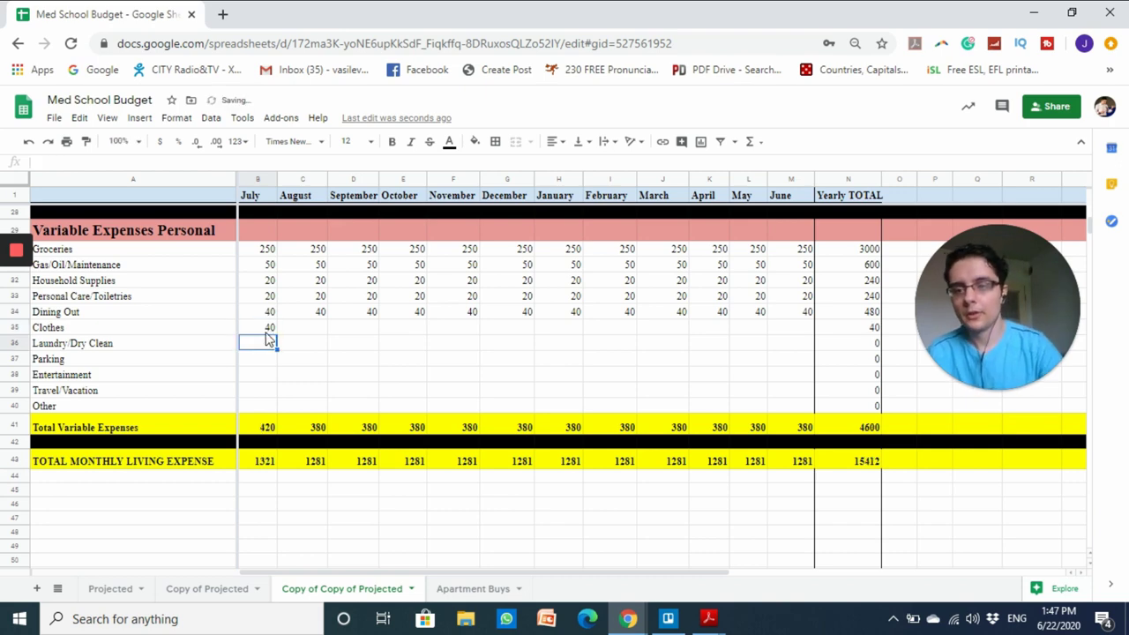
click(272, 329)
drag(277, 335, 778, 337)
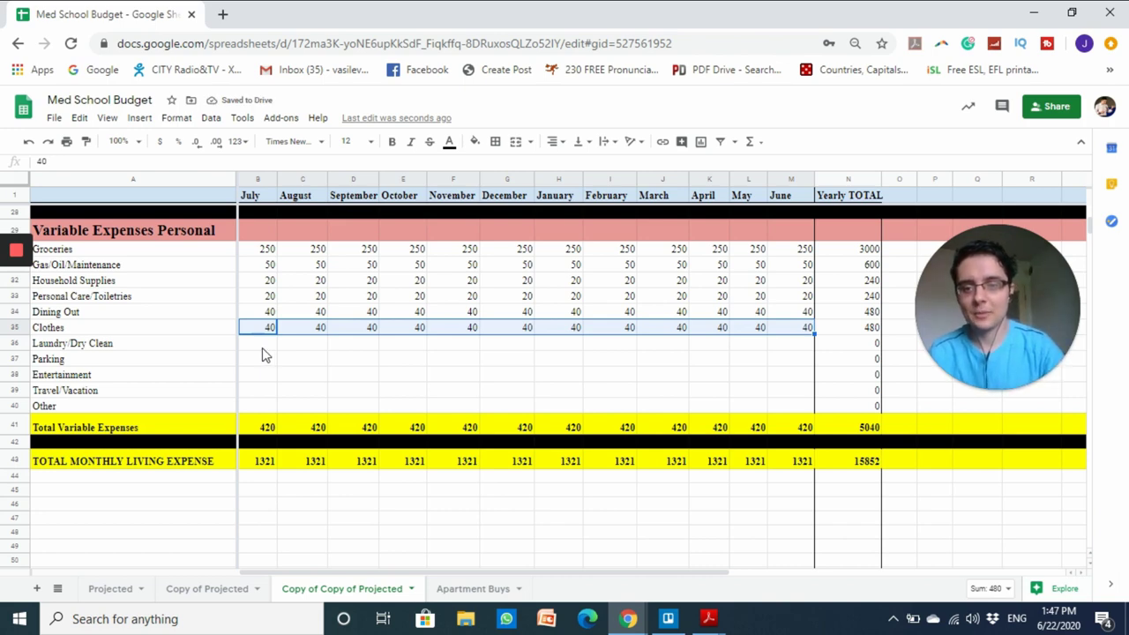
Enter 0 for the July Laundry/Dry Clean expense and fill it across the row through June
click(265, 345)
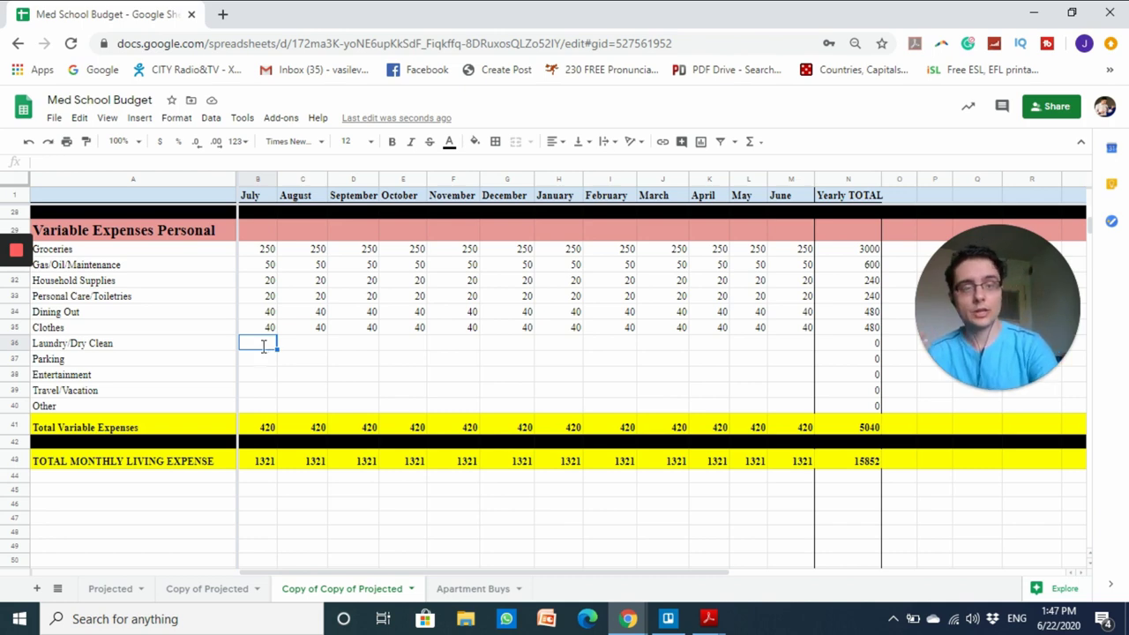
text(0)
click(323, 344)
click(269, 346)
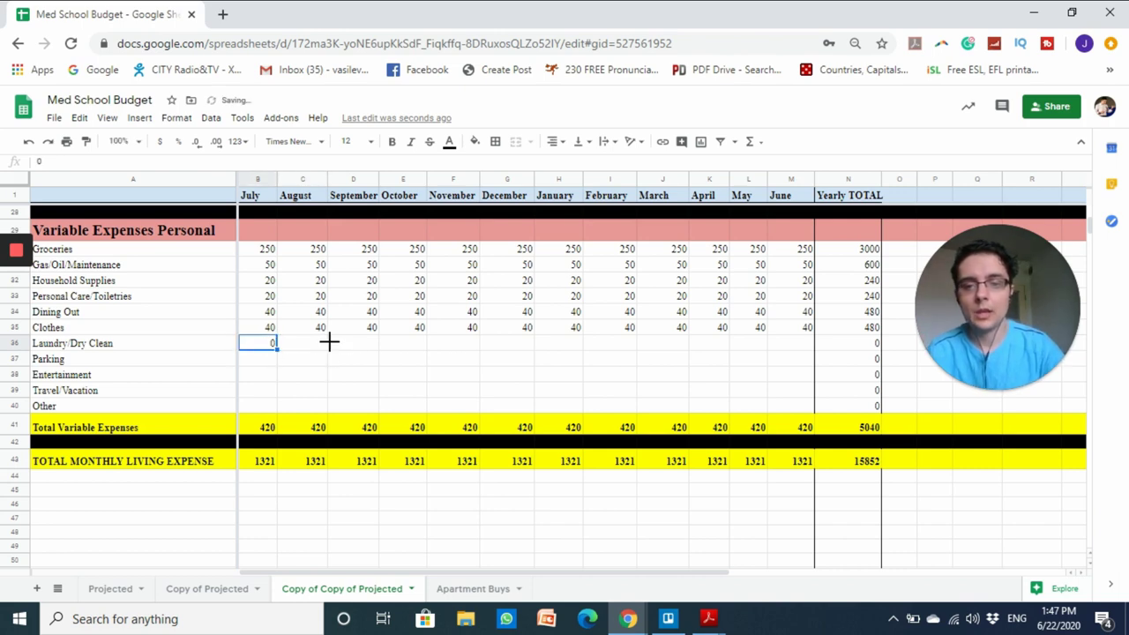
drag(329, 343, 802, 358)
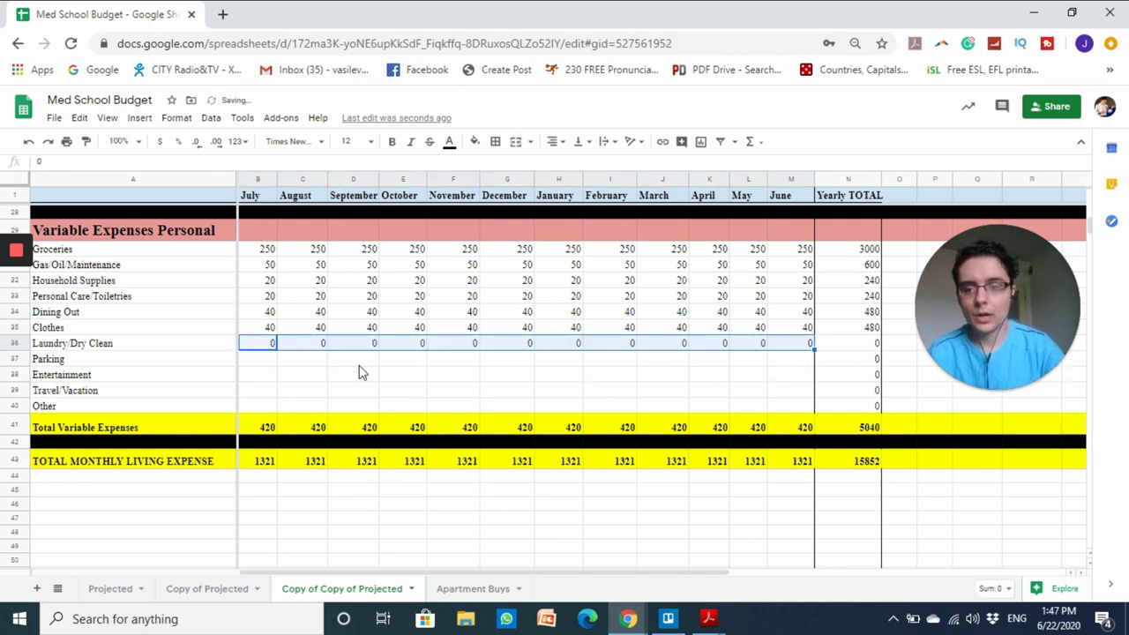
Set the July Parking expense to 0 and copy it across the row through June
click(269, 362)
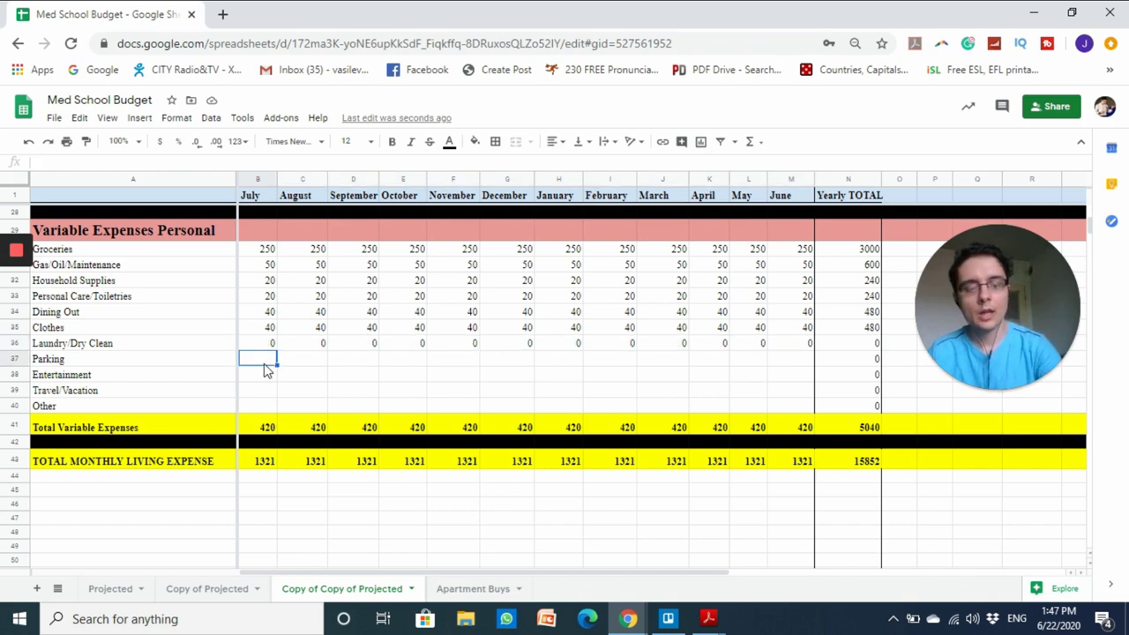
text(0)
key(Tab)
click(259, 362)
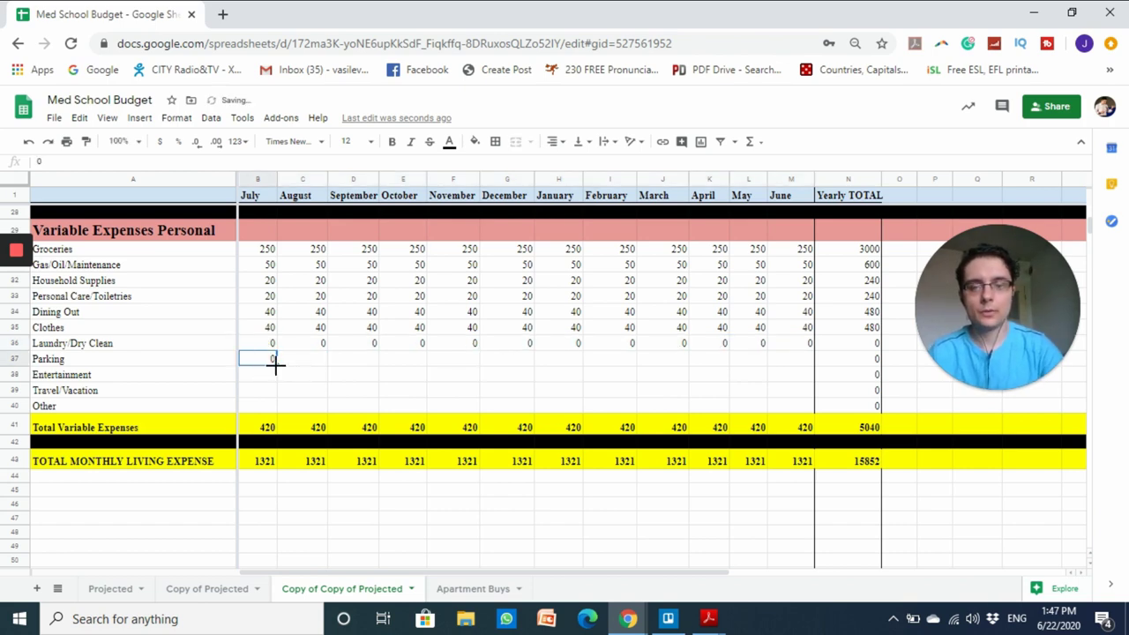
drag(276, 364, 792, 366)
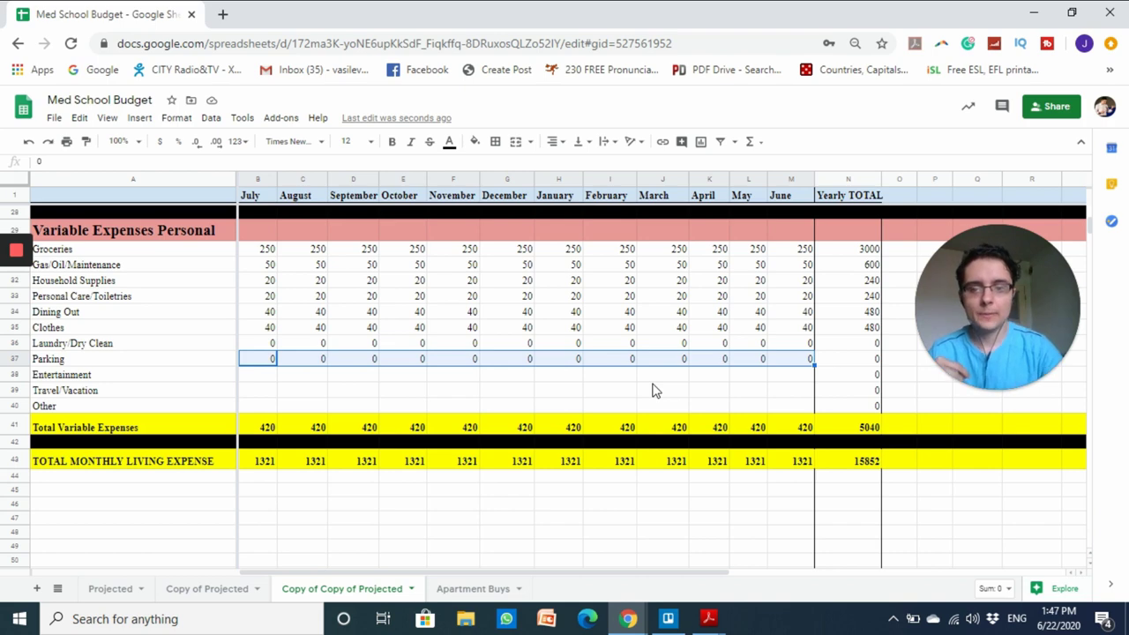
Enter 0 as the July Entertainment expense and fill the row across through June
click(261, 376)
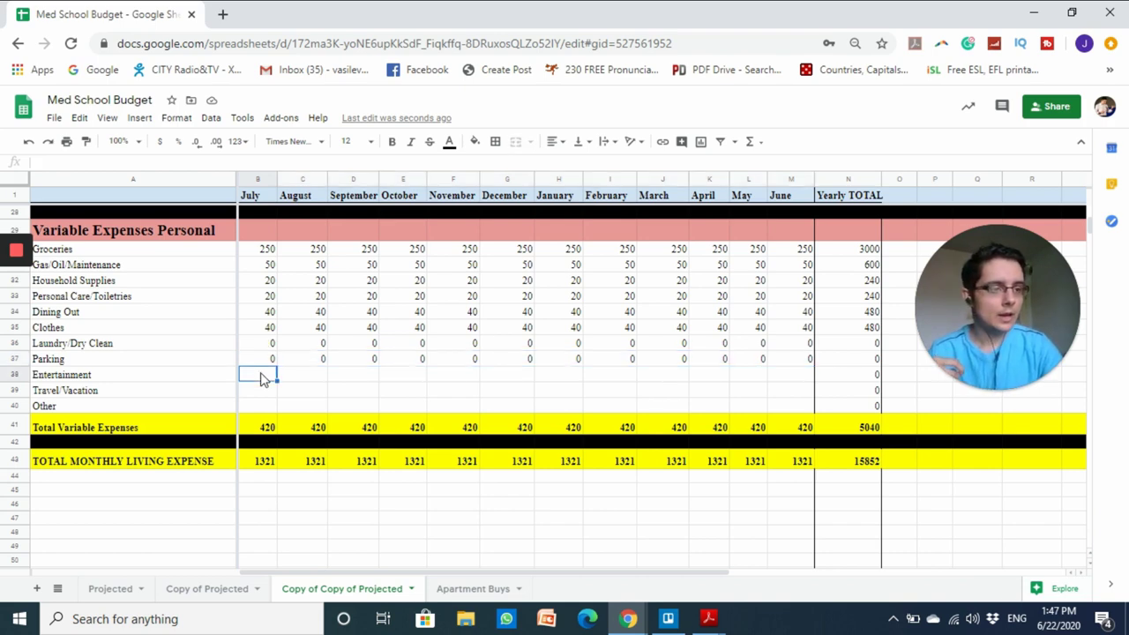
text(0)
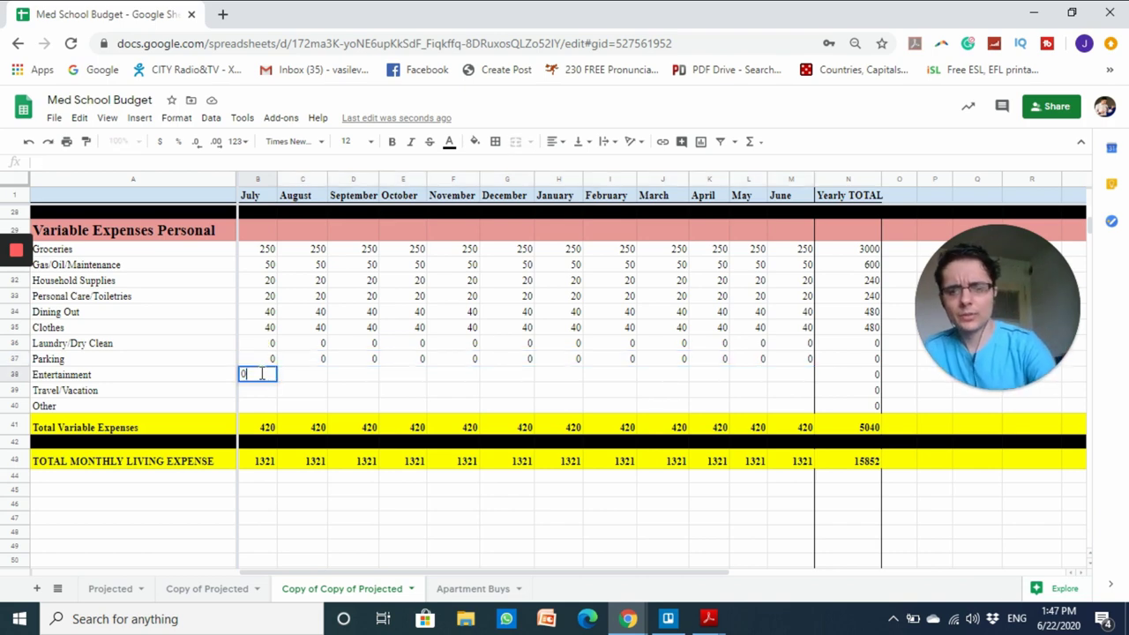
key(Return)
click(263, 375)
drag(275, 377, 768, 382)
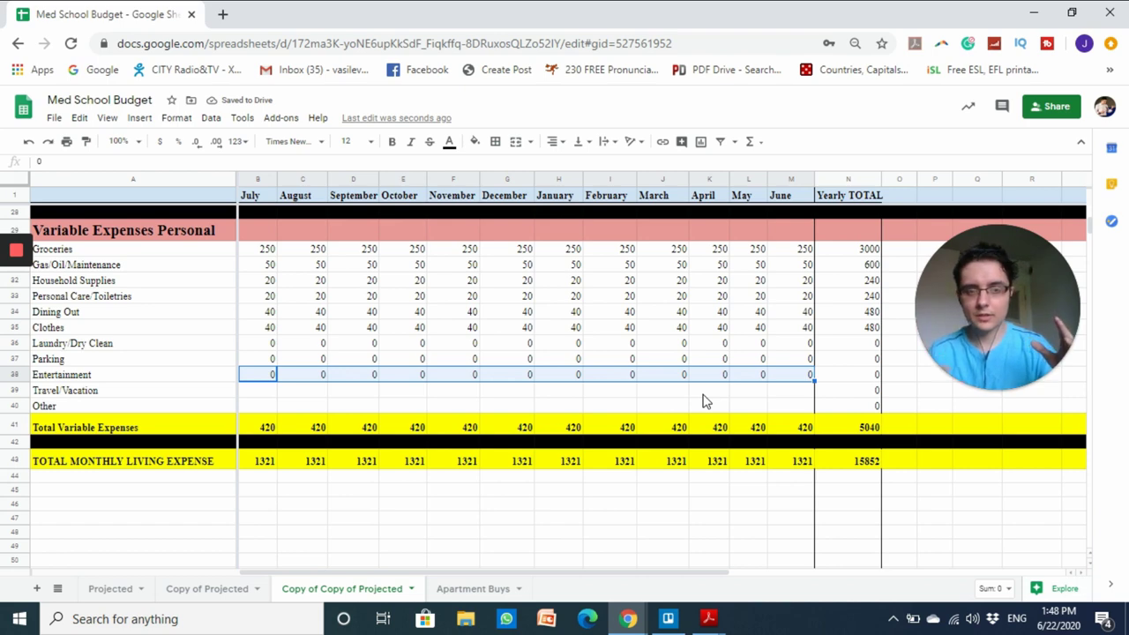
Set the July Travel/Vacation expense to 100 and copy the amount across through June
click(256, 399)
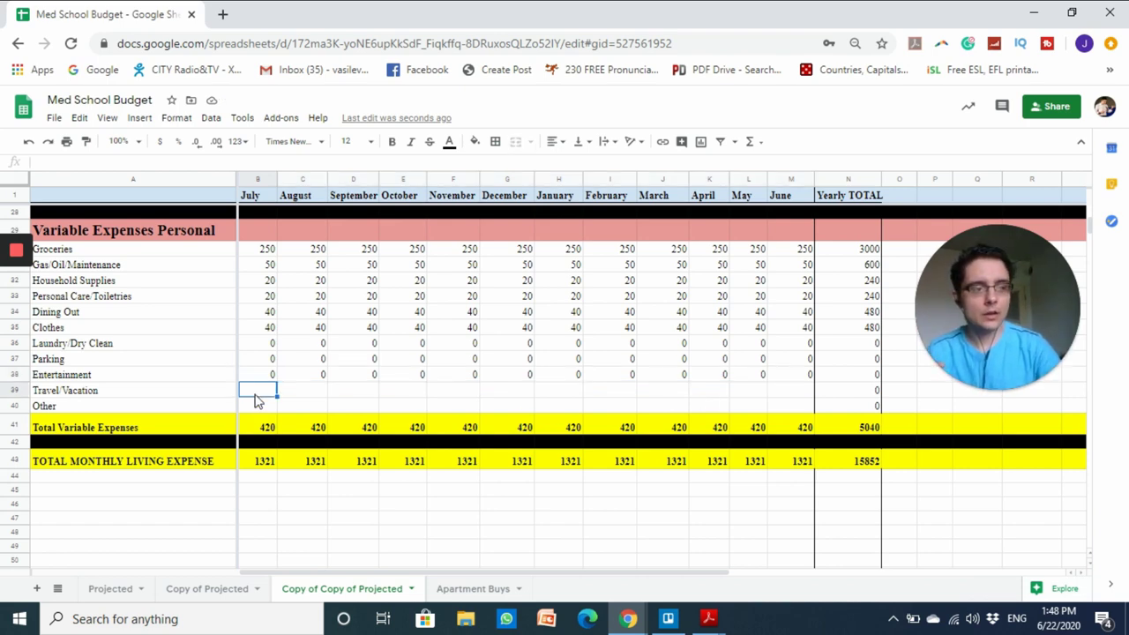
text(100)
key(Return)
click(256, 397)
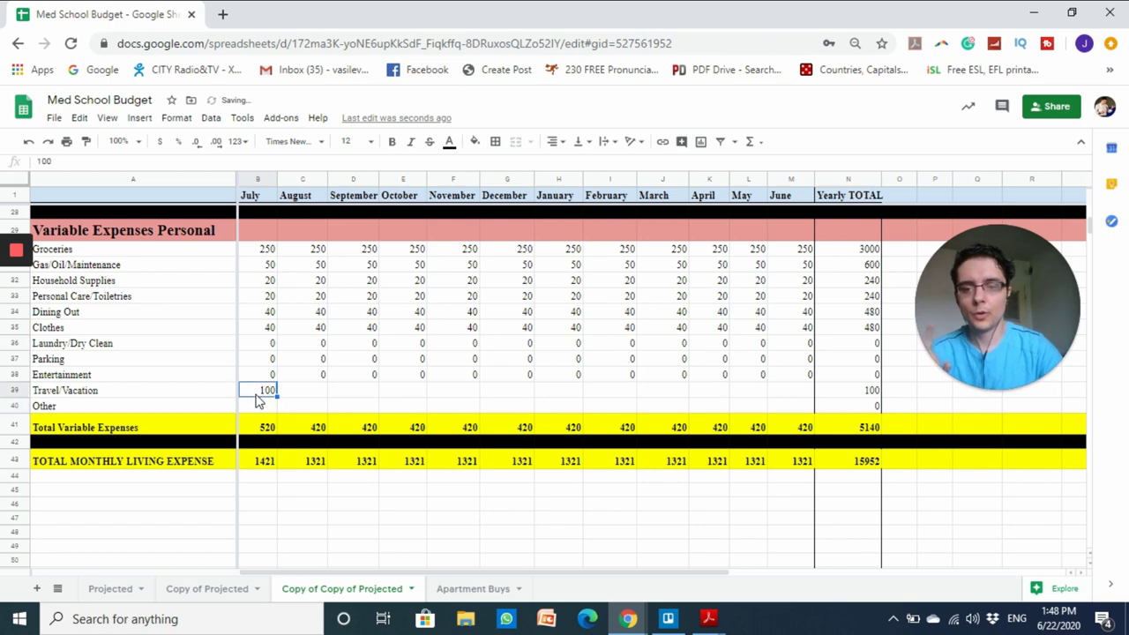
drag(337, 393, 788, 393)
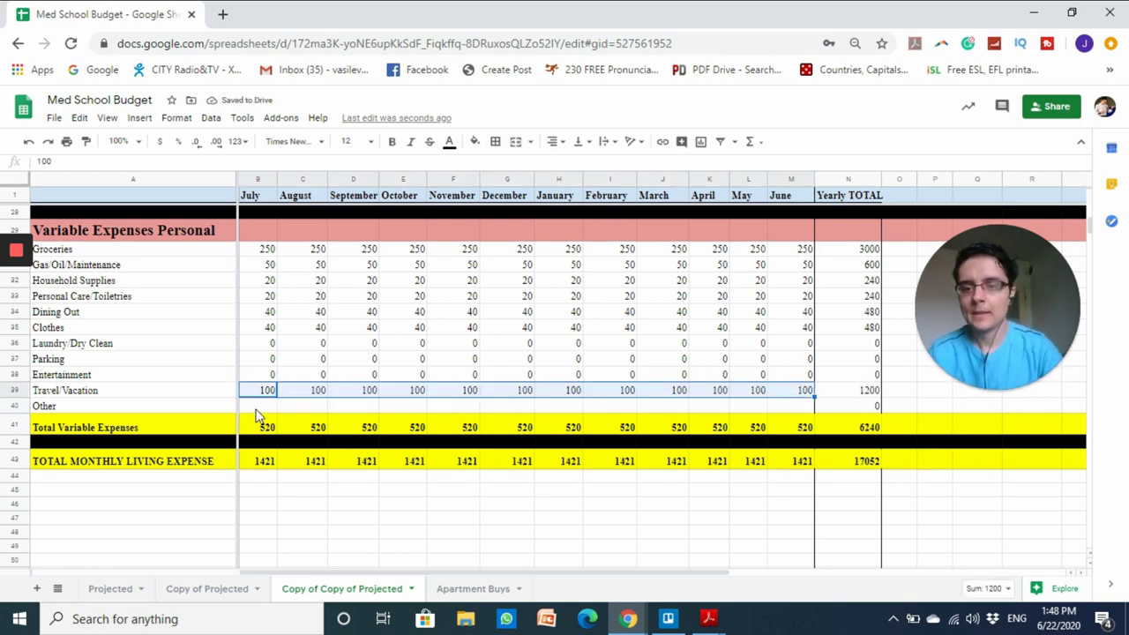
Enter 0 for Other variable expenses in July and fill it across the row through June
click(258, 408)
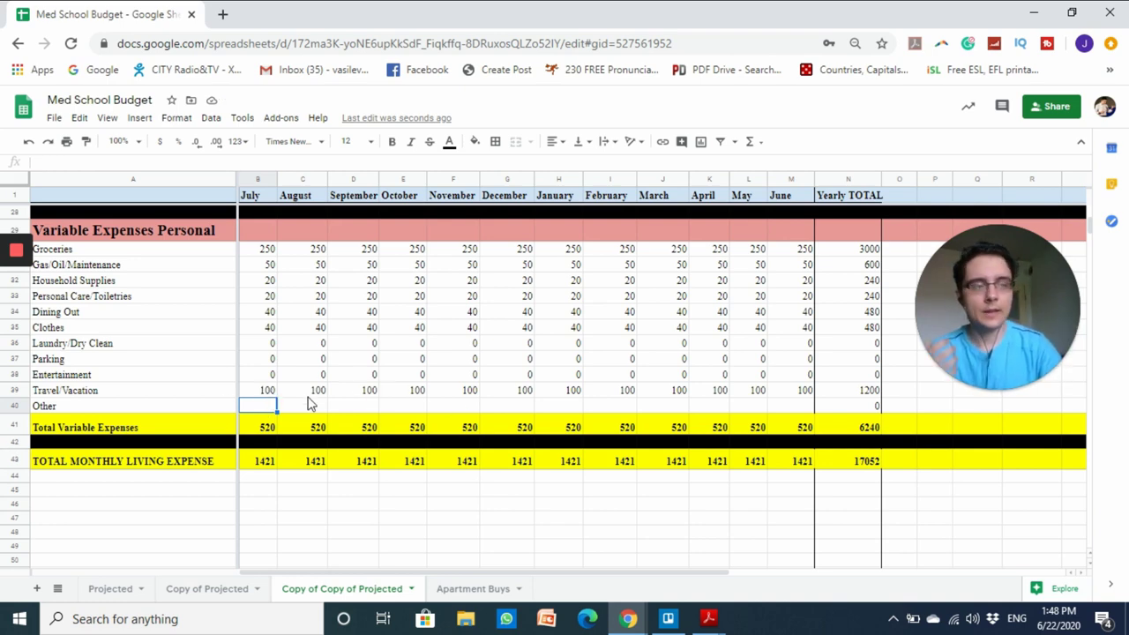
drag(313, 426, 804, 414)
click(269, 407)
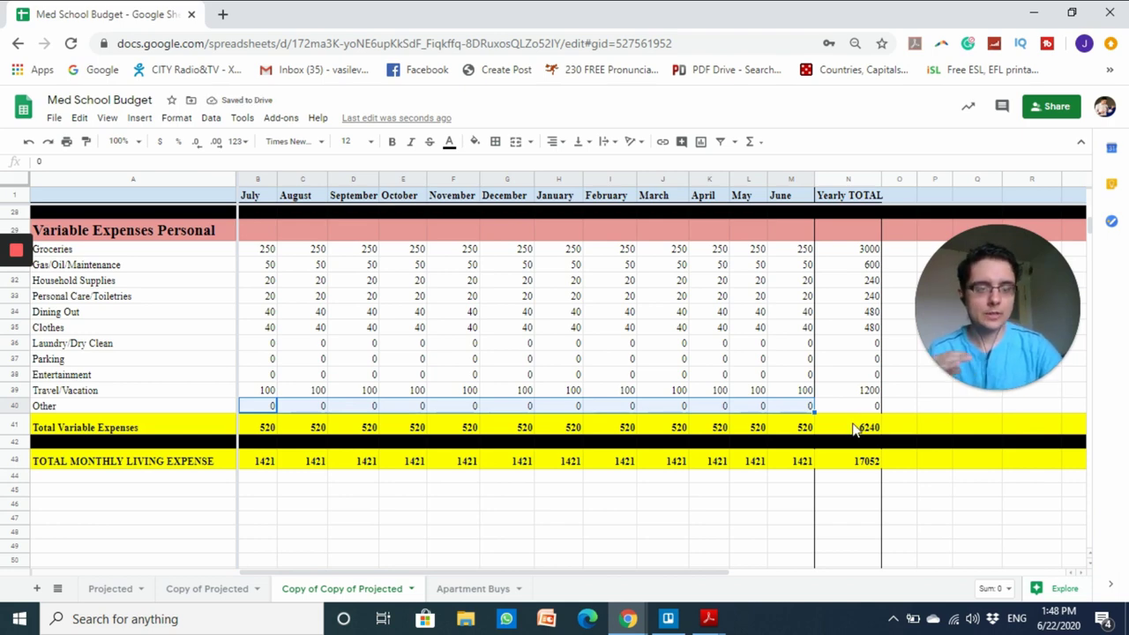
Examine the yearly variable and living expense totals and the table comparing the school's costs with Mine over one and four years
click(845, 429)
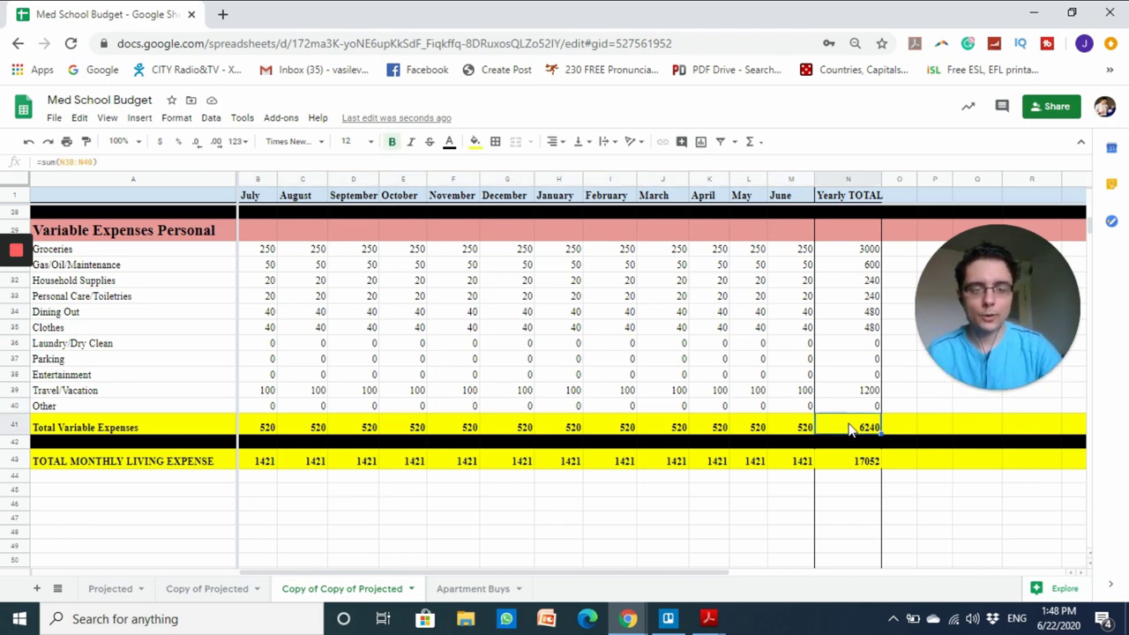
scroll(754, 414, up, 1)
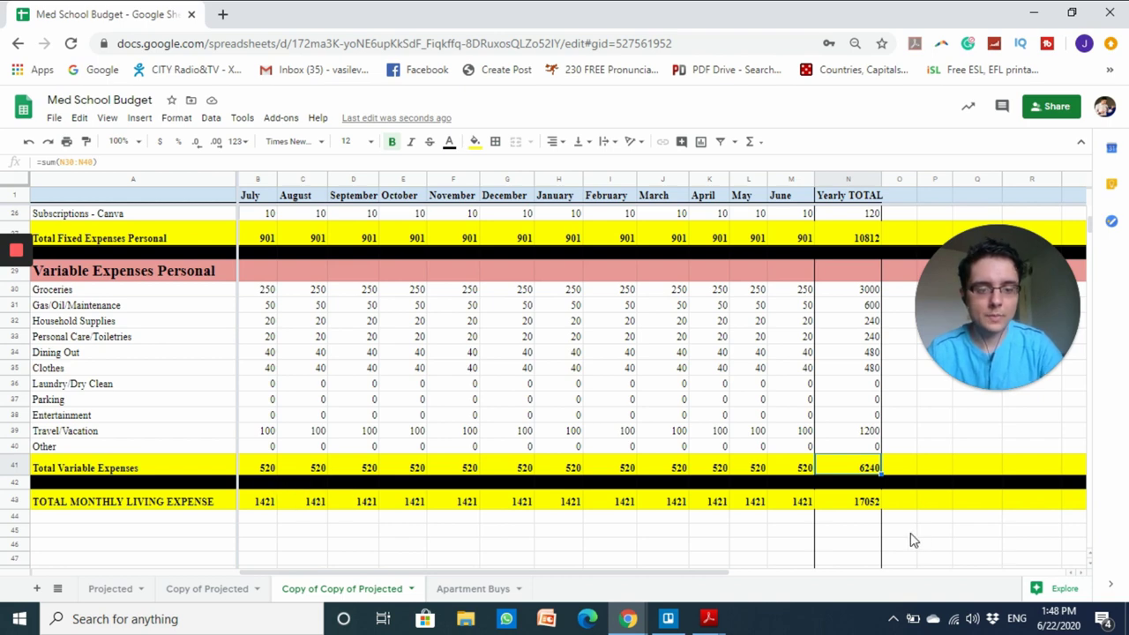
click(863, 503)
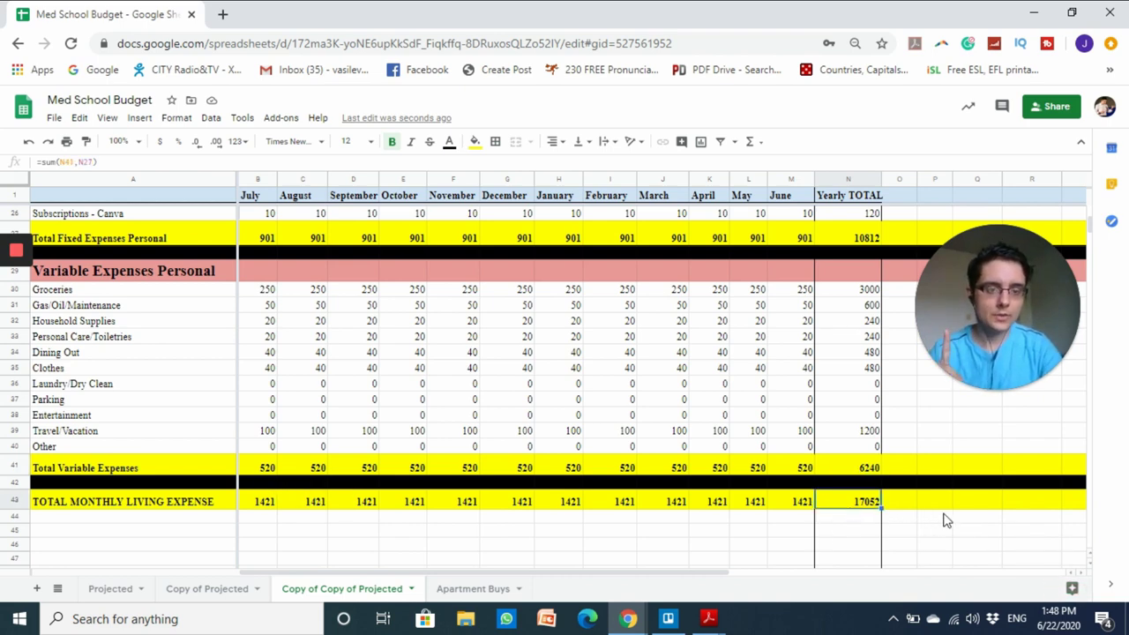
scroll(940, 520, up, 3)
scroll(940, 520, up, 6)
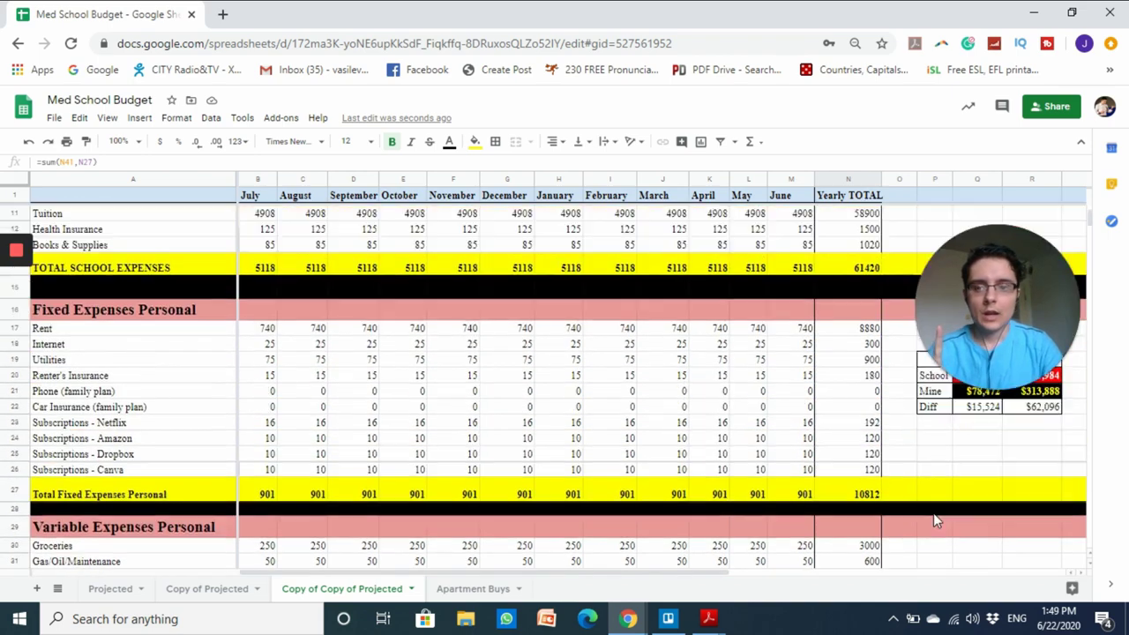
scroll(887, 490, down, 4)
scroll(887, 483, up, 1)
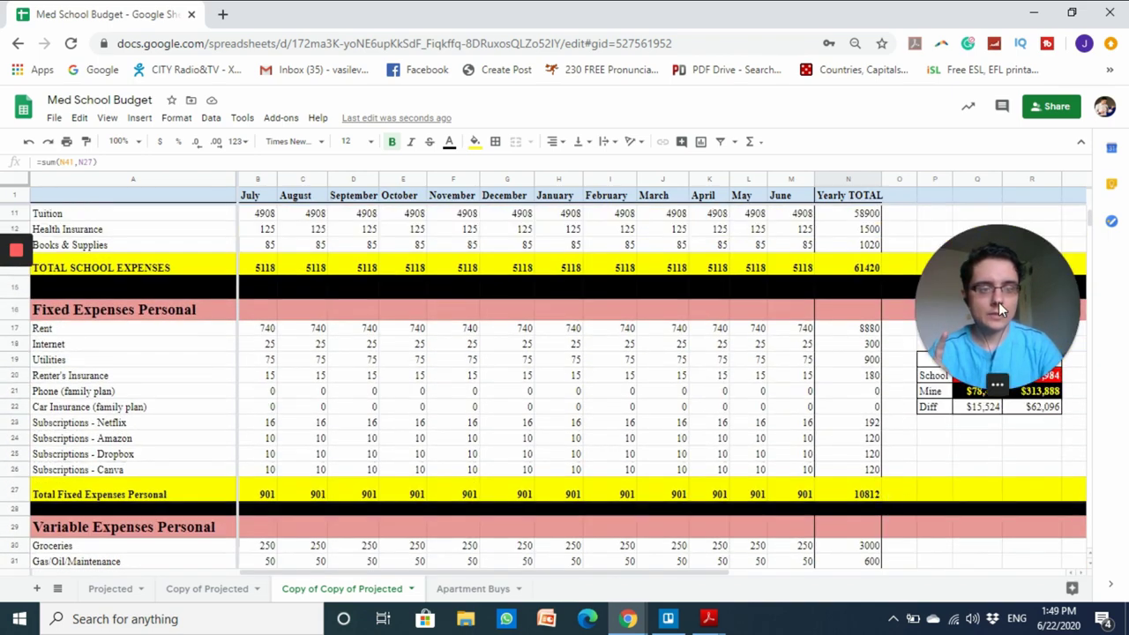
drag(998, 302, 765, 400)
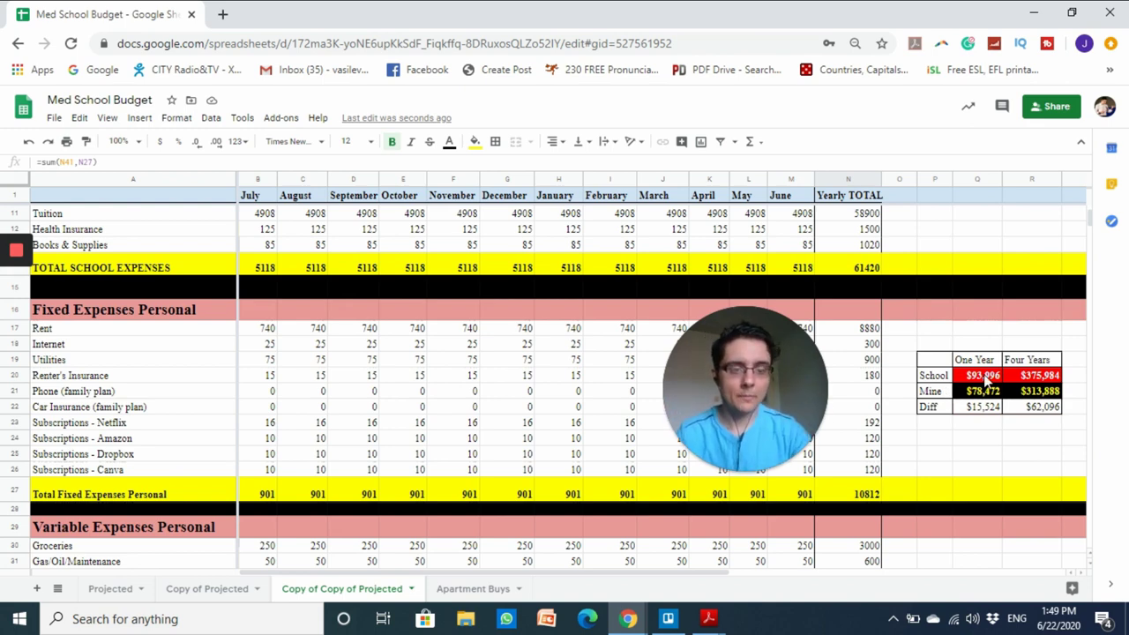
drag(737, 390, 785, 390)
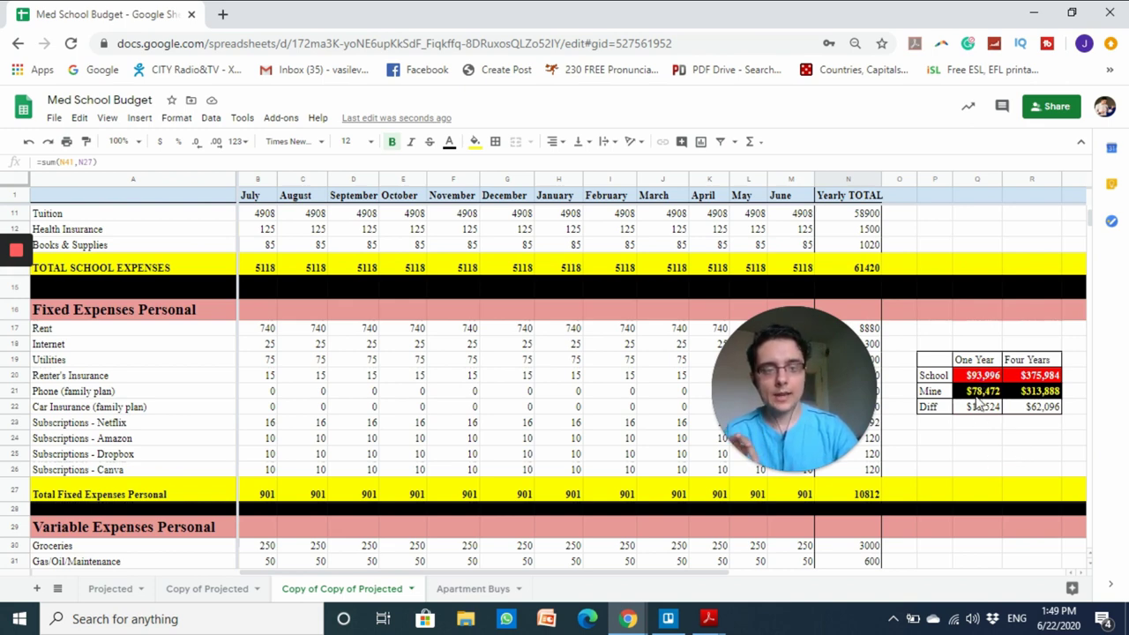
mouse_move(789, 353)
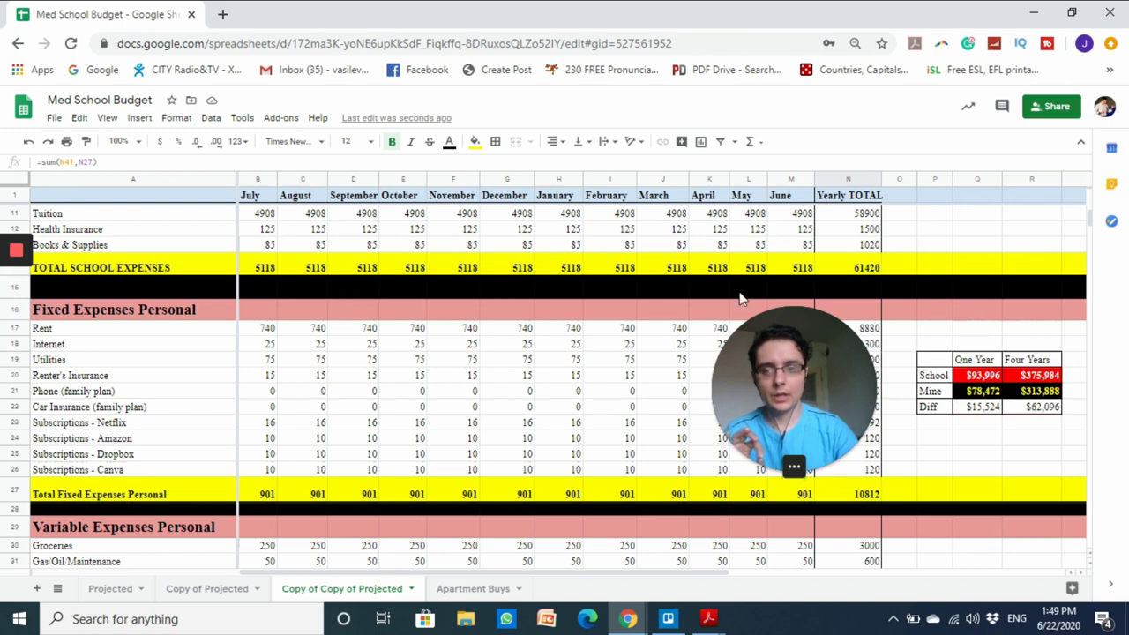
mouse_move(764, 461)
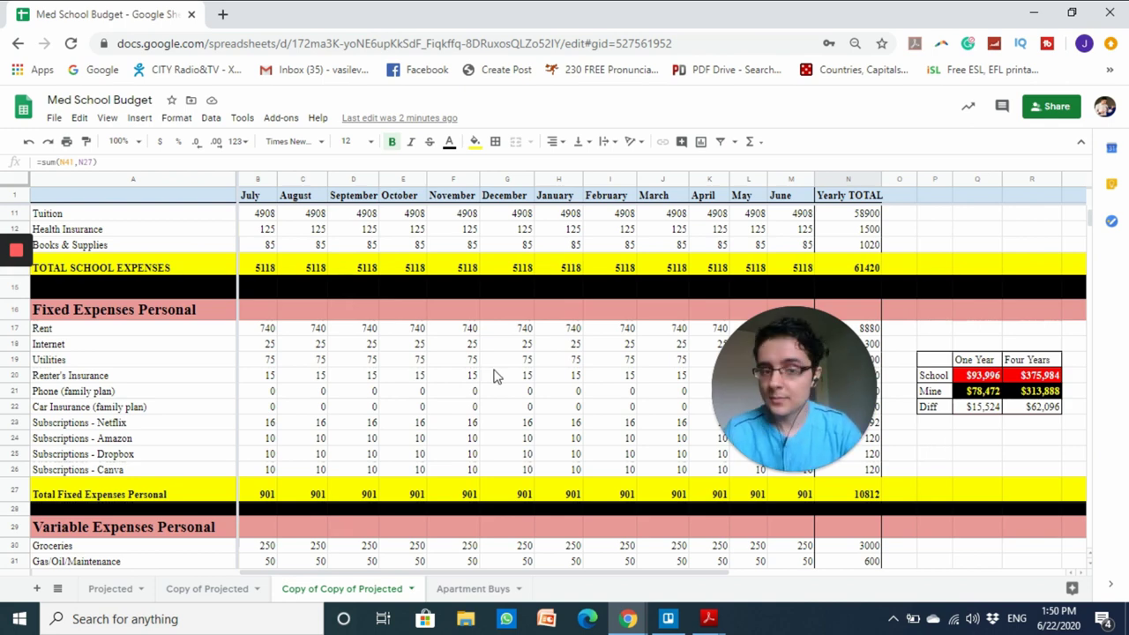
scroll(510, 370, up, 5)
scroll(661, 433, down, 1)
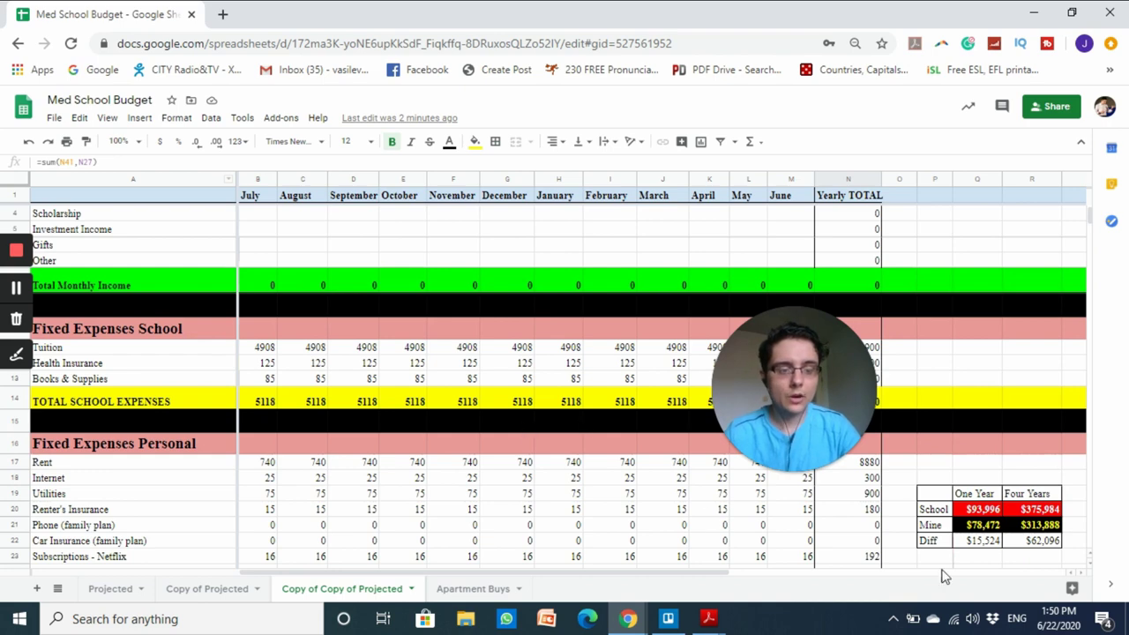
click(971, 530)
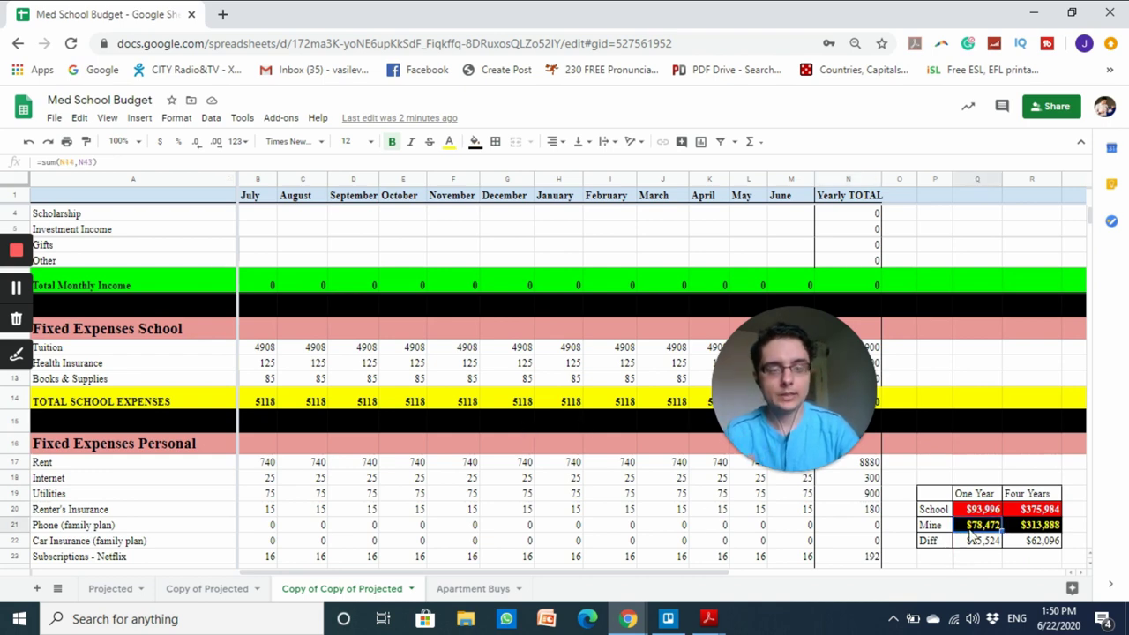
Select the July cell of the Loans row in the Monthly Income section
scroll(259, 257, up, 1)
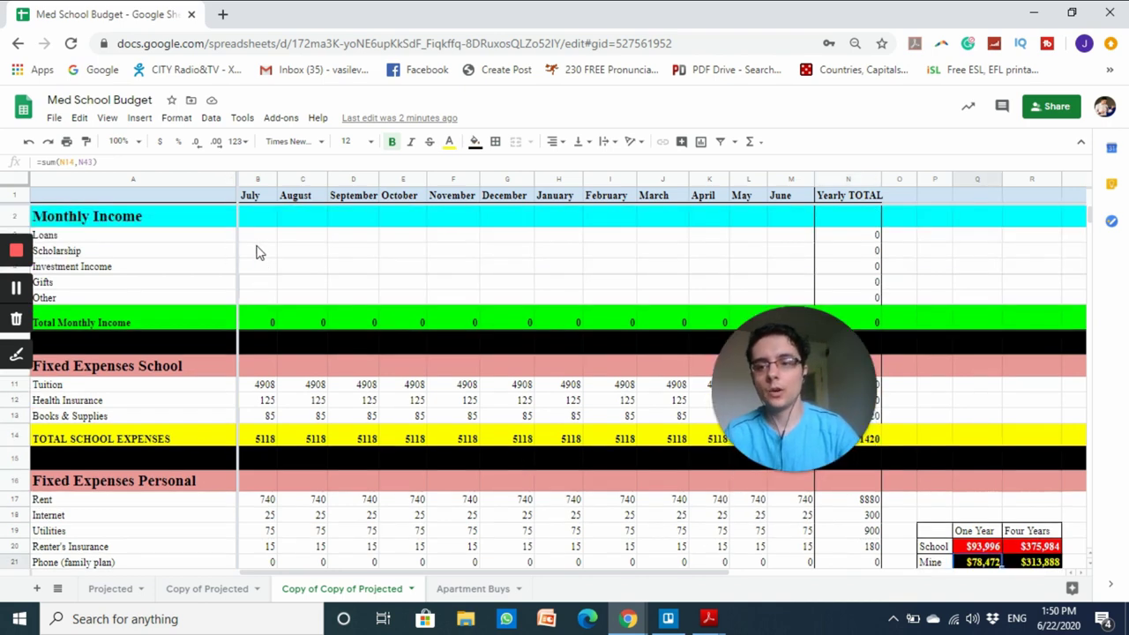
click(269, 238)
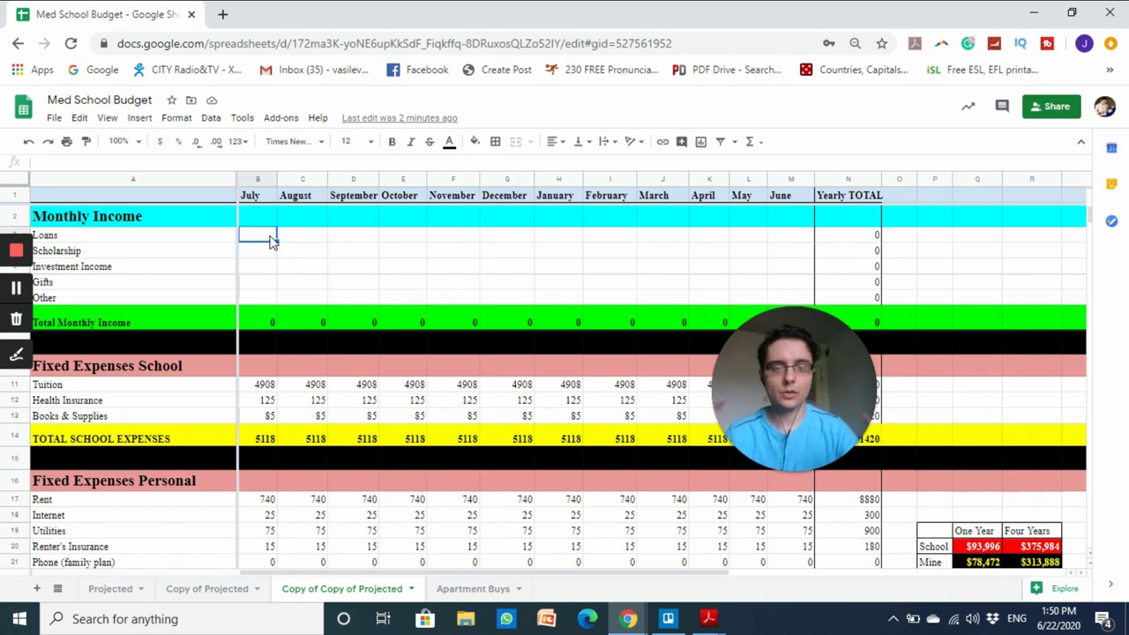